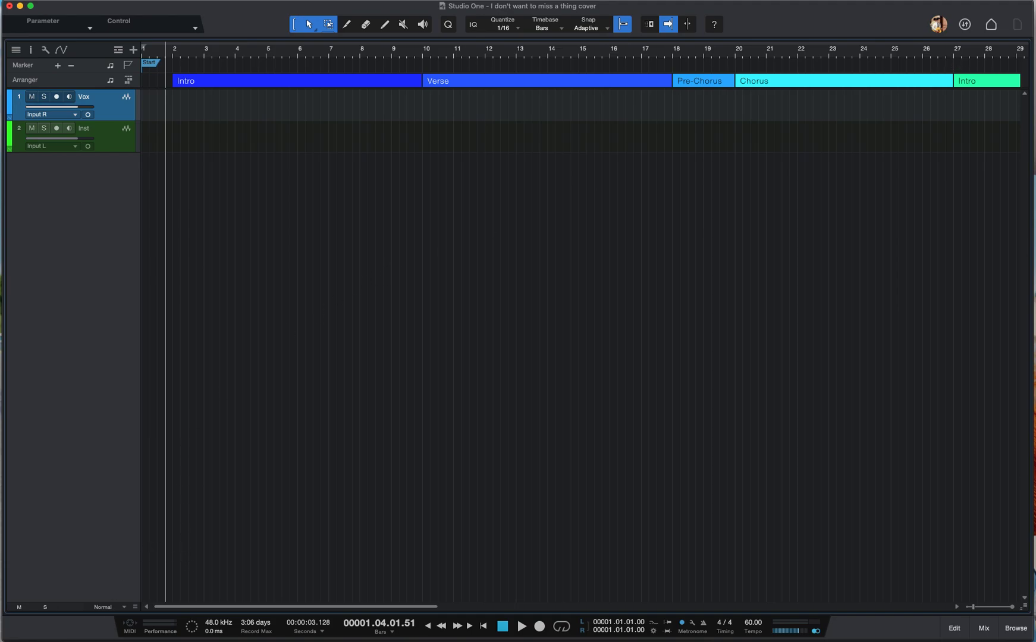
# Import Aerosmith_I_Don_t_Want_to_Miss_a_Thing(Custom_Backing_Track-2).mp3 from the Music folder onto a new track starting at bar 2 and enlarge the track's height.
pyautogui.click(71, 639)
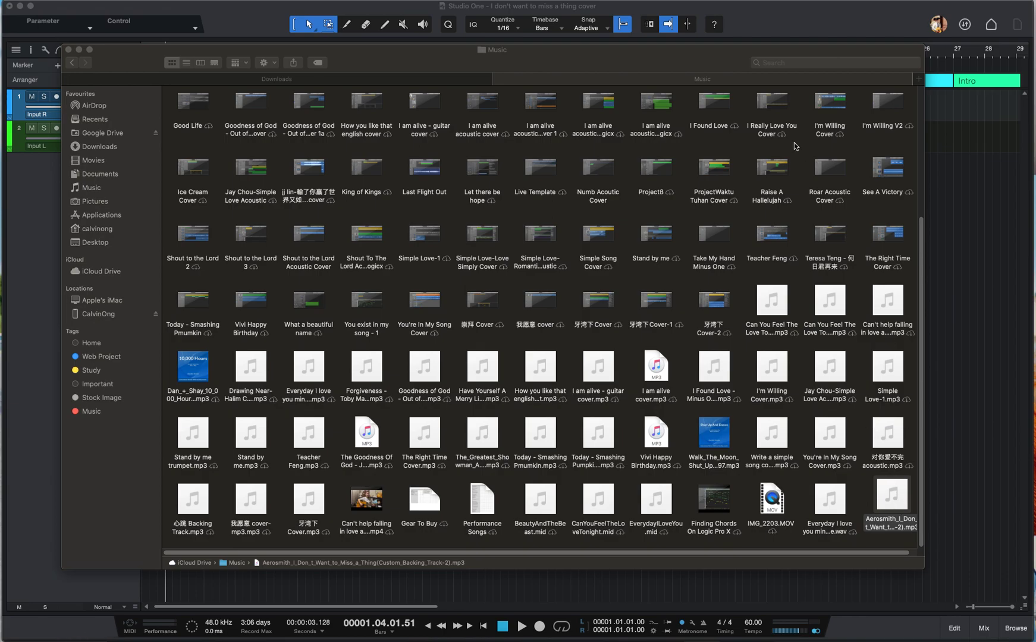
pyautogui.moveTo(684, 63); pyautogui.dragTo(748, 84)
pyautogui.moveTo(954, 513); pyautogui.dragTo(1013, 315)
pyautogui.click(1012, 315)
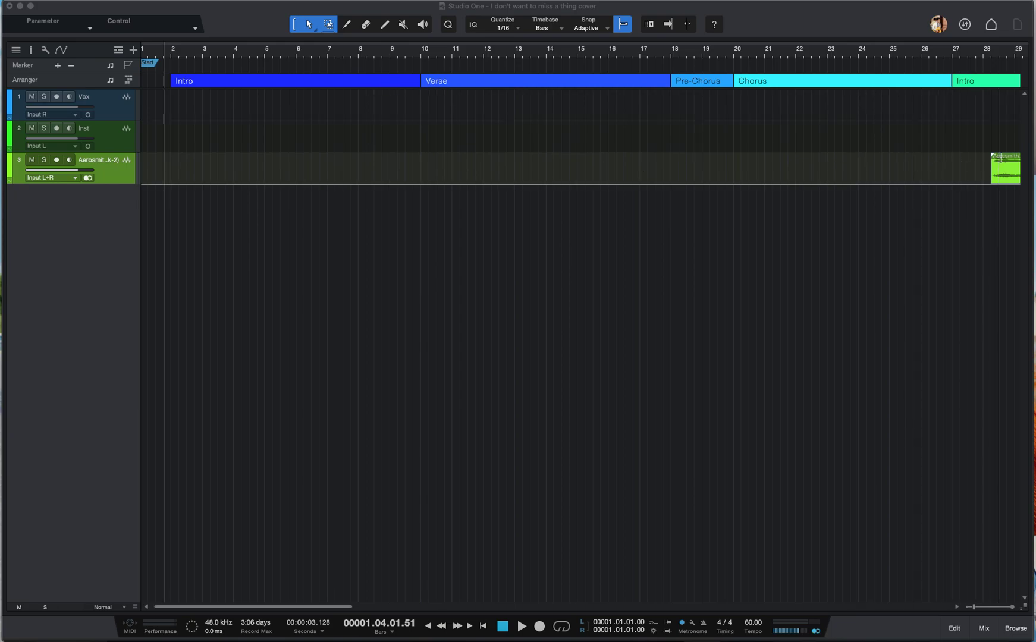
pyautogui.moveTo(1005, 176); pyautogui.dragTo(186, 167)
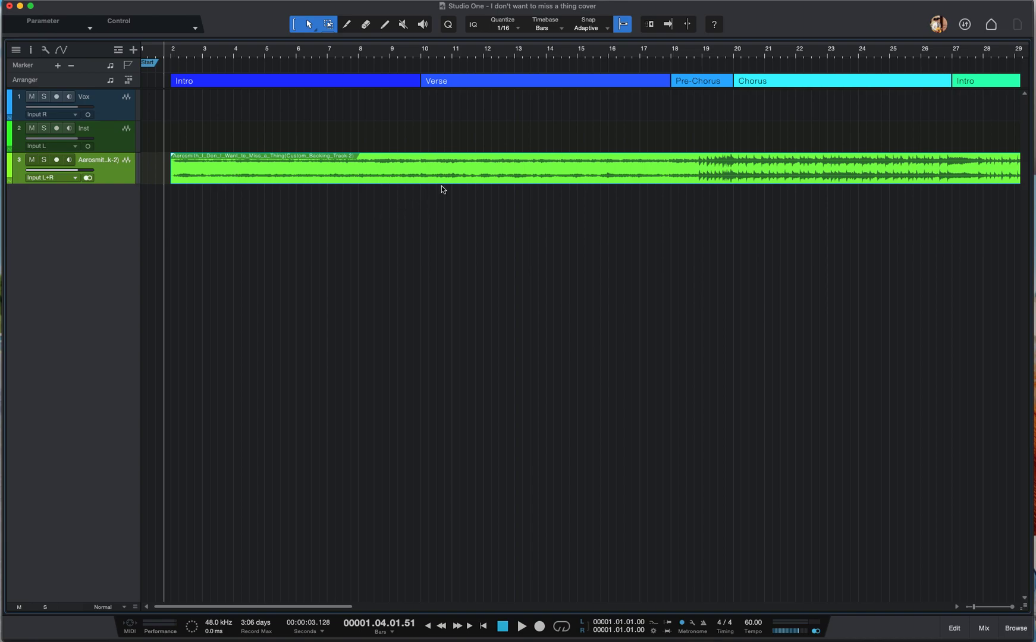
pyautogui.click(120, 184)
pyautogui.moveTo(120, 183); pyautogui.dragTo(123, 286)
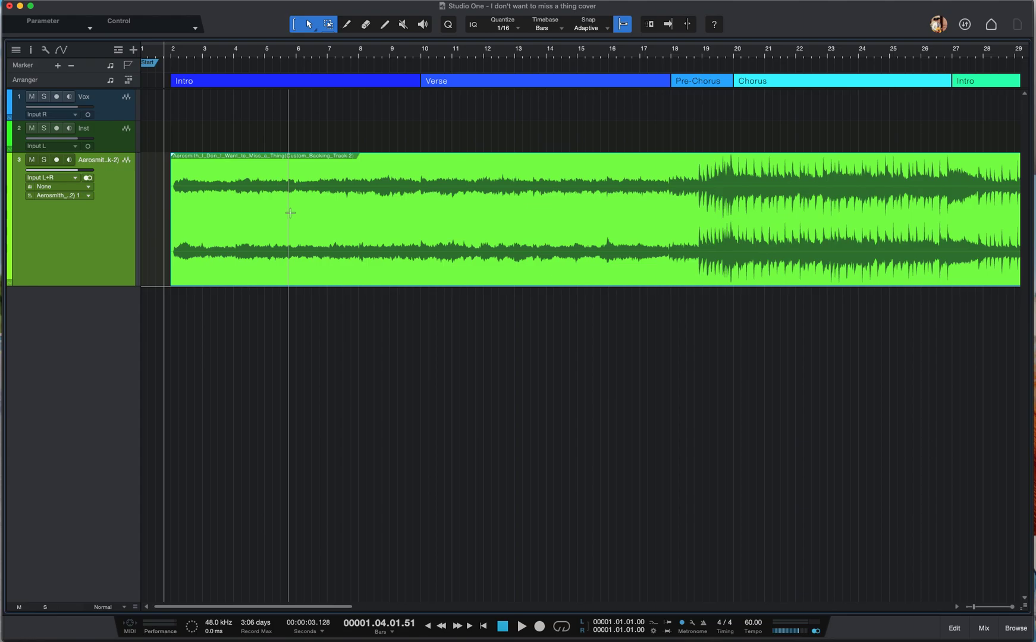
# Play the backing track with the mixer open and lower its channel volume to about -27.3 dB.
pyautogui.press('space')
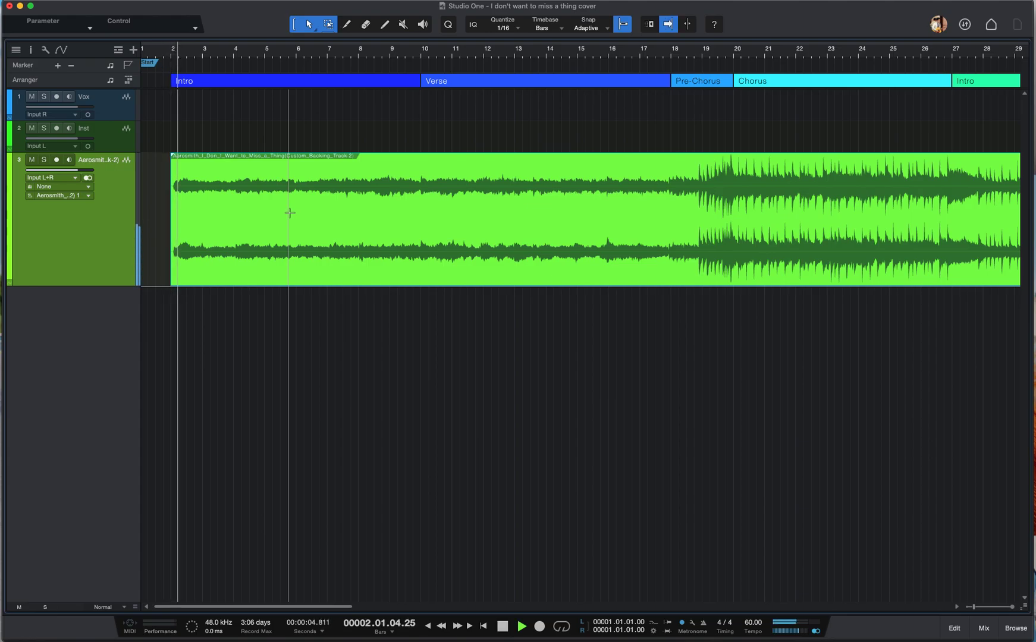
pyautogui.click(986, 628)
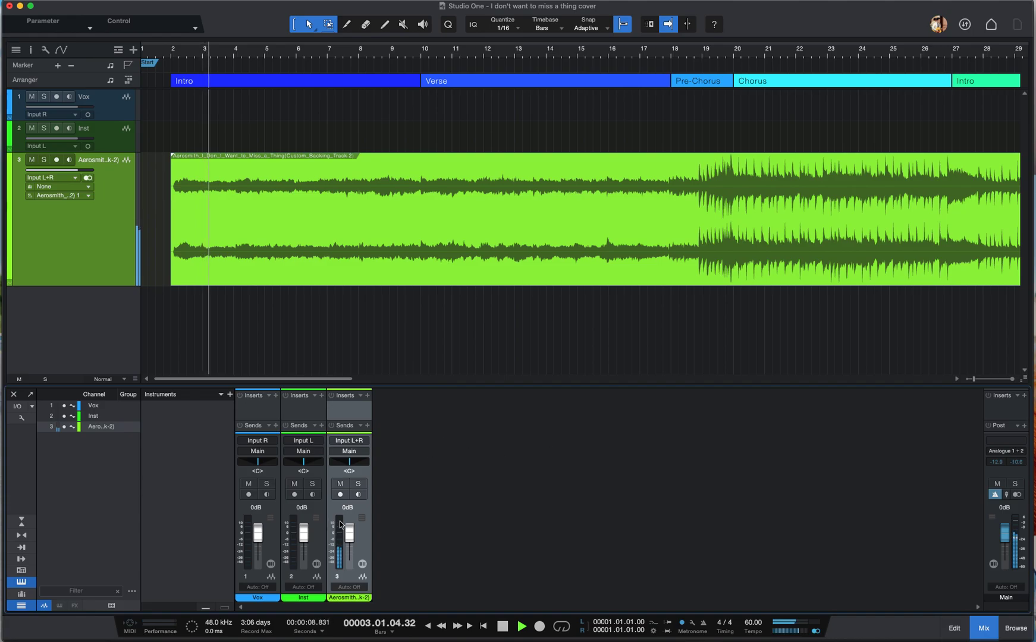
pyautogui.moveTo(350, 533); pyautogui.dragTo(351, 546)
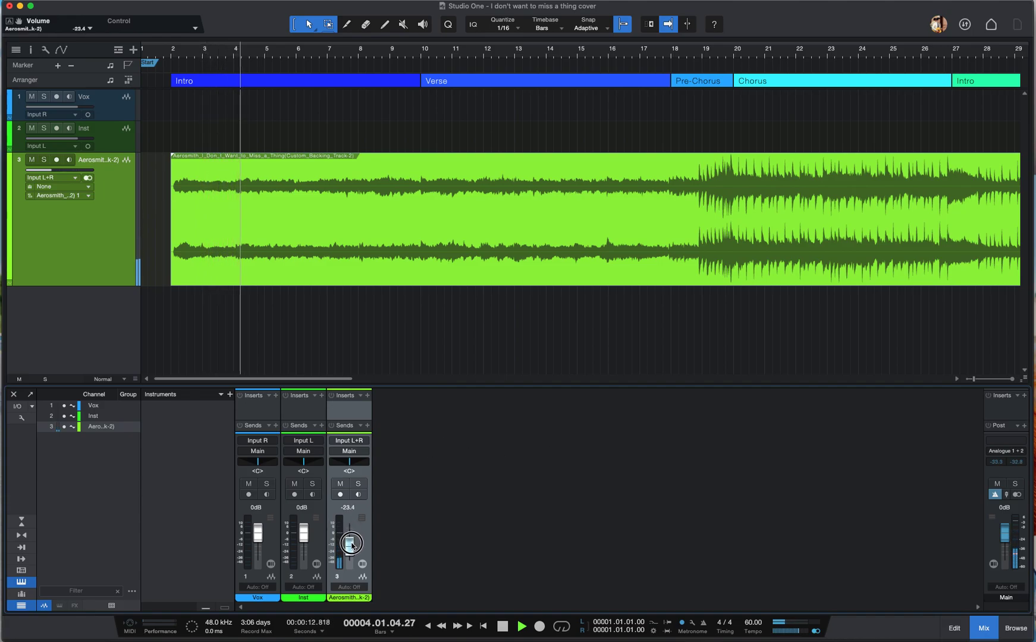
pyautogui.moveTo(351, 546); pyautogui.dragTo(352, 546)
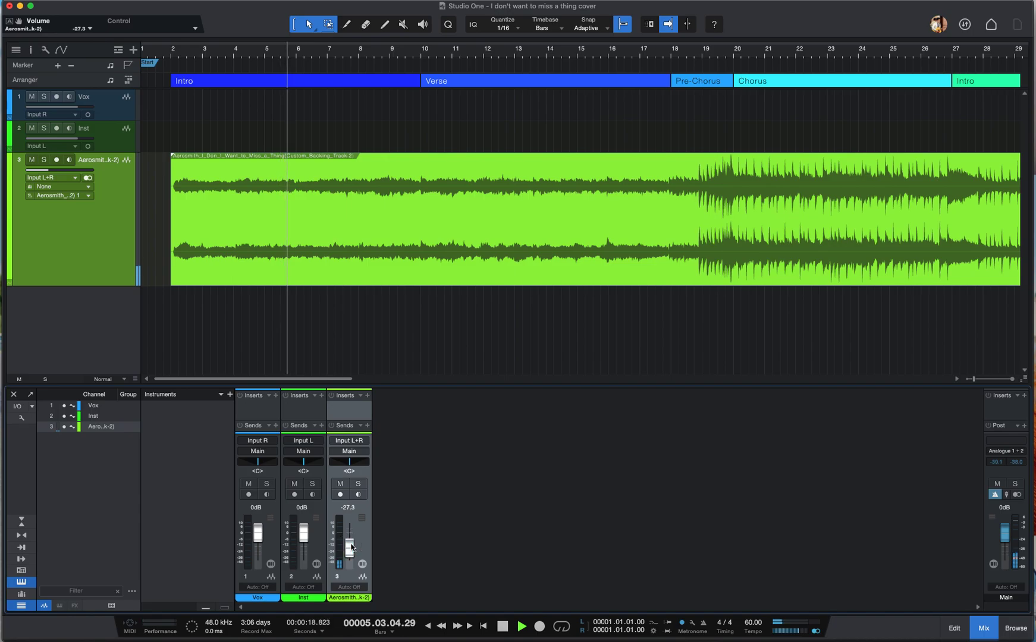
pyautogui.press('space')
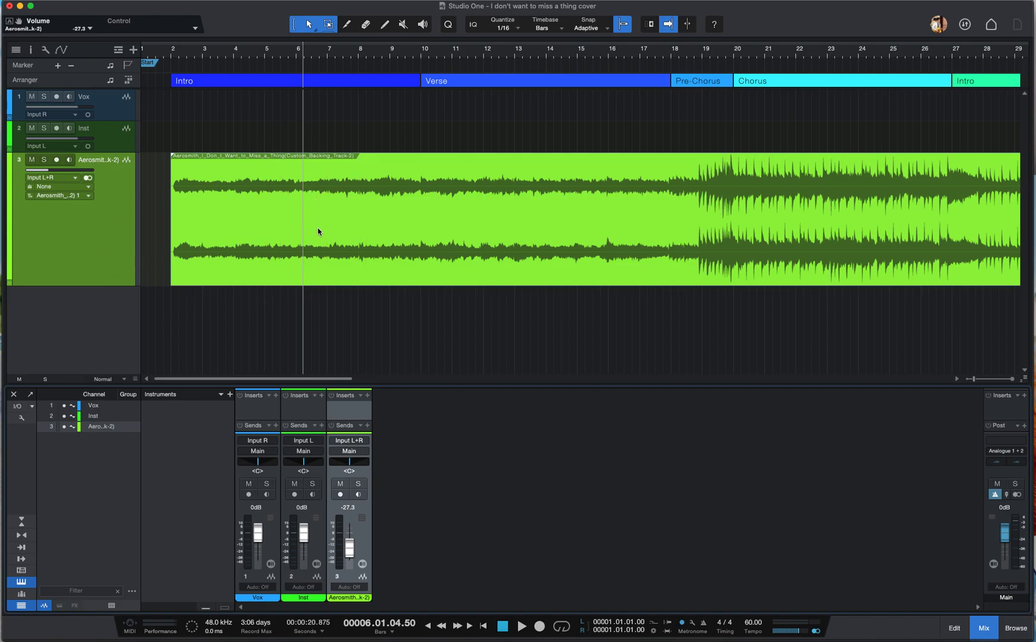
# Start adding an audio track named "Vox 1" and give it an orange-yellow color.
pyautogui.click(134, 50)
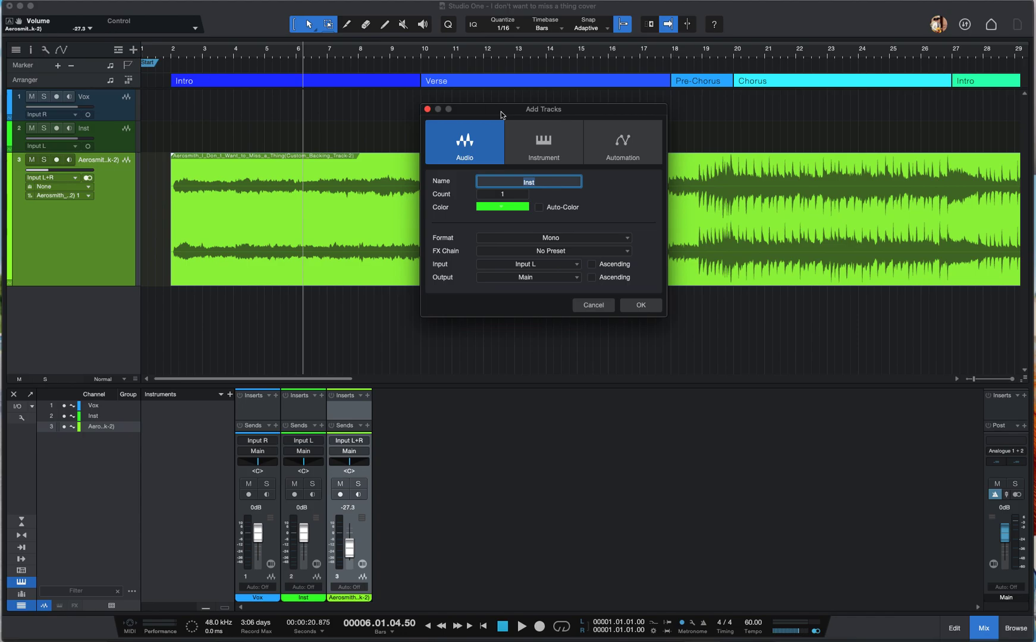
pyautogui.click(543, 182)
pyautogui.press('BackSpace')
pyautogui.press('BackSpace')
pyautogui.press('BackSpace')
pyautogui.press('BackSpace')
pyautogui.write('Vox 1')
pyautogui.click(503, 207)
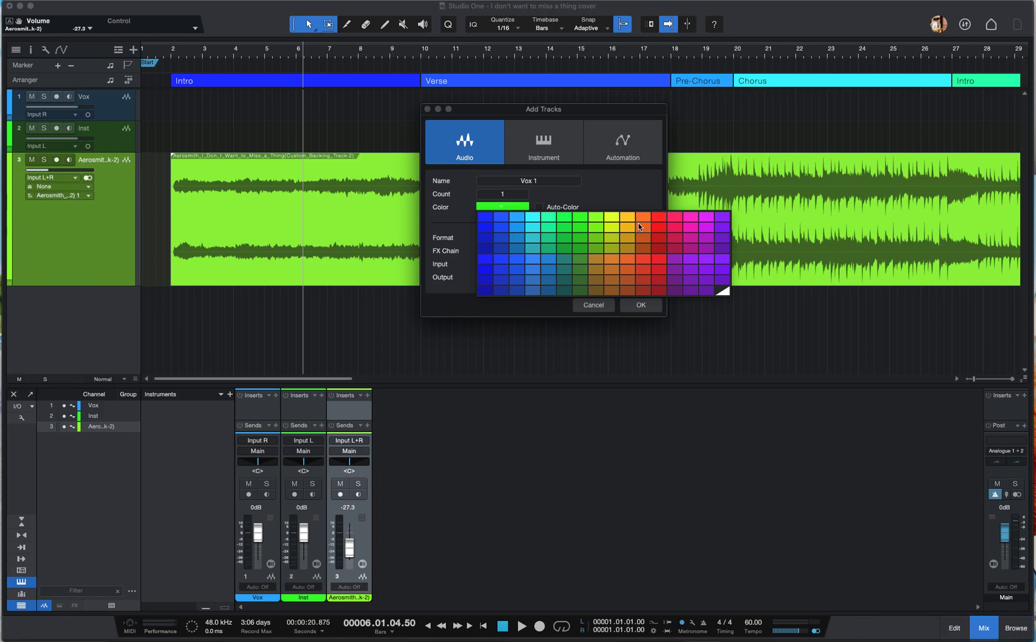
pyautogui.click(621, 221)
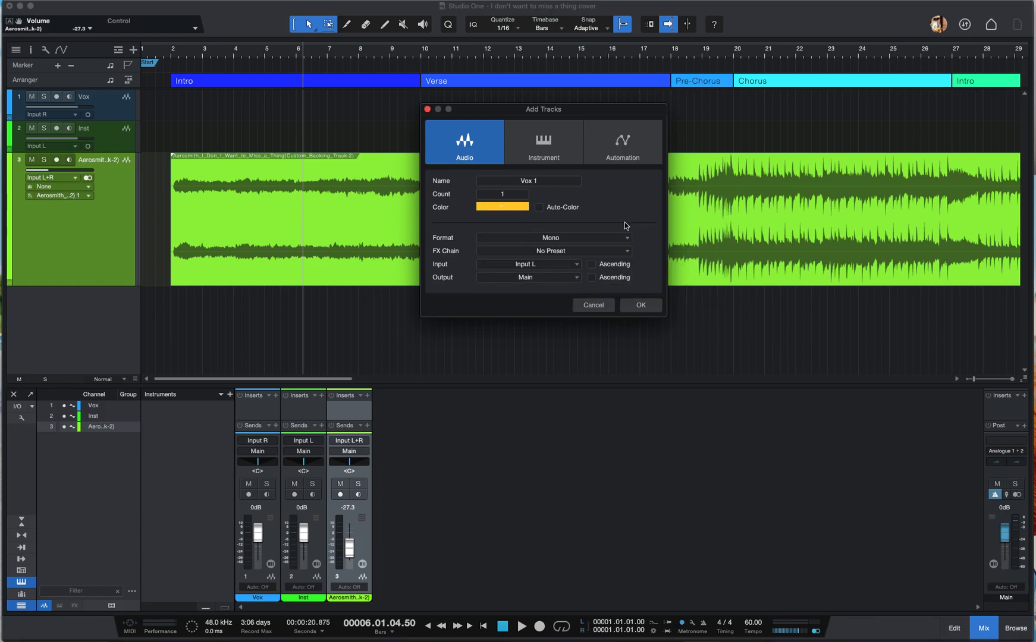
# Assign Input R to the new track, keep the format Mono, and create it.
pyautogui.click(535, 264)
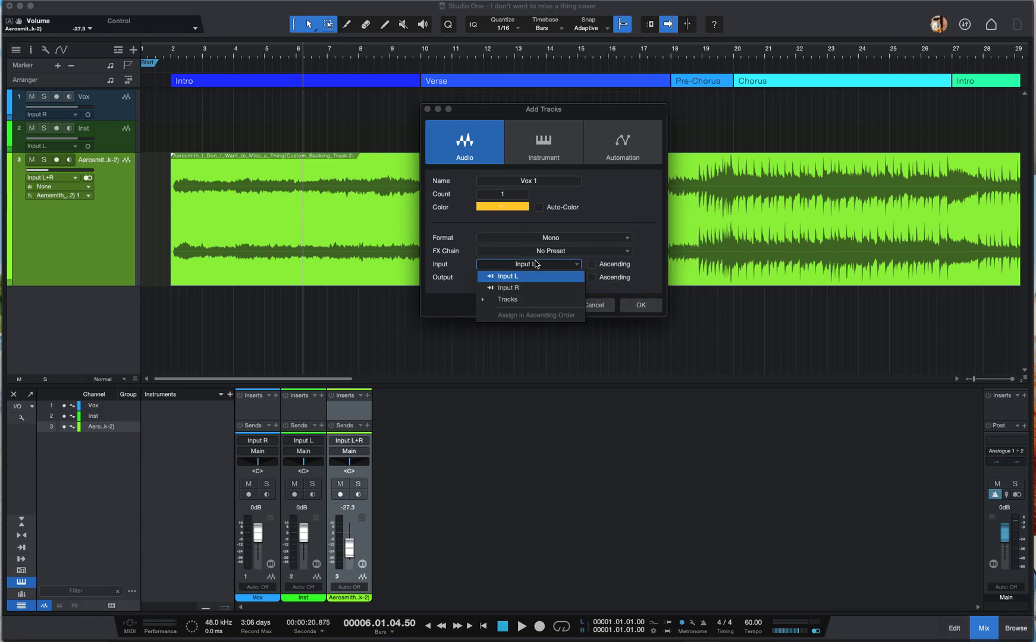
pyautogui.click(515, 288)
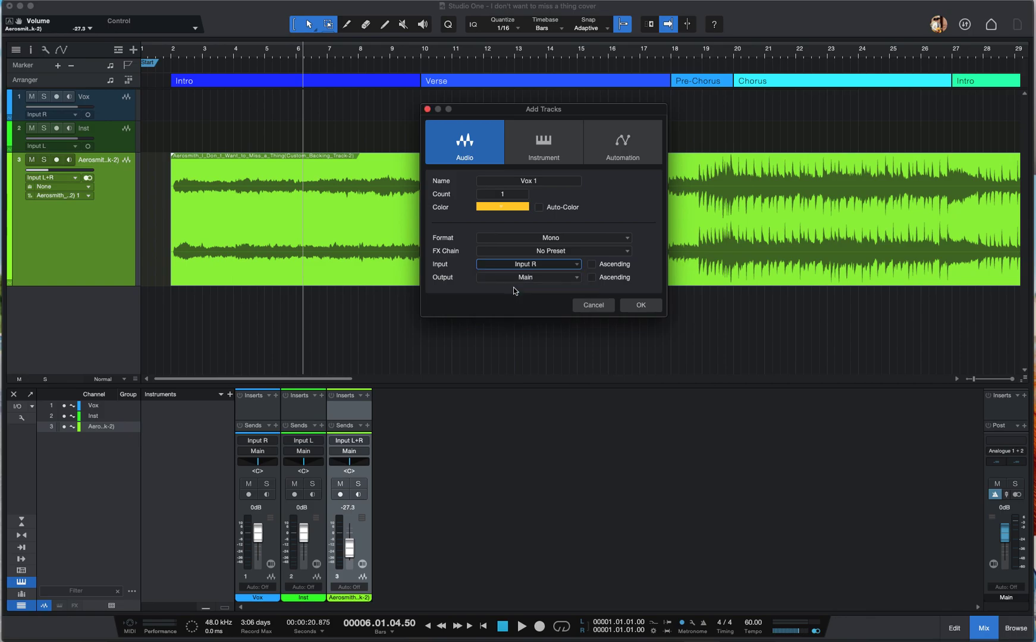
pyautogui.click(552, 239)
pyautogui.click(553, 238)
pyautogui.click(554, 239)
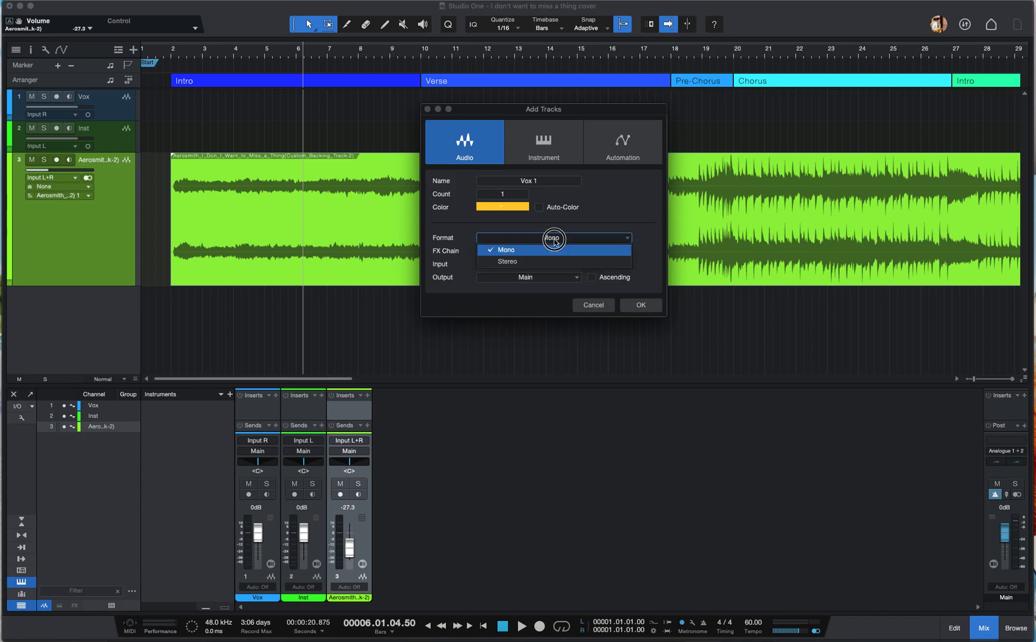
pyautogui.click(553, 250)
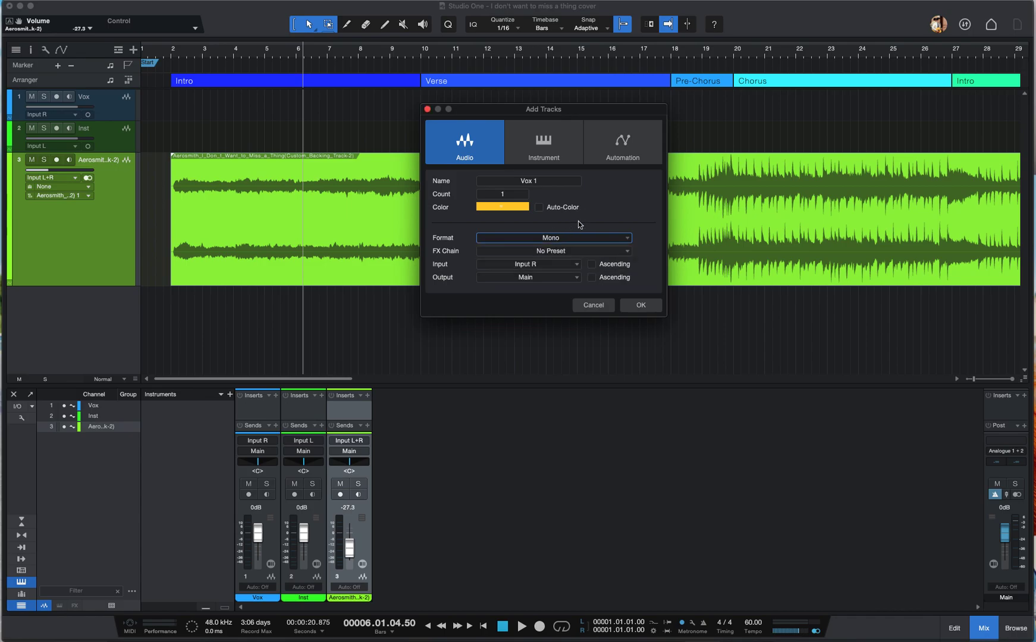
pyautogui.click(634, 305)
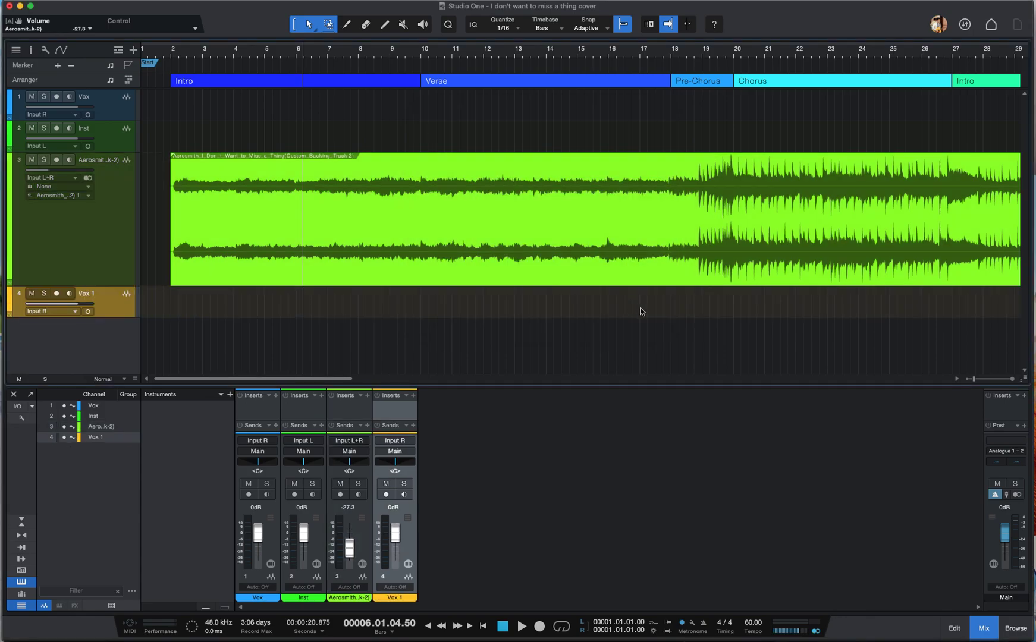
# Open the audio device preferences and choose Audient iD14 as the playback device.
pyautogui.click(3, 1)
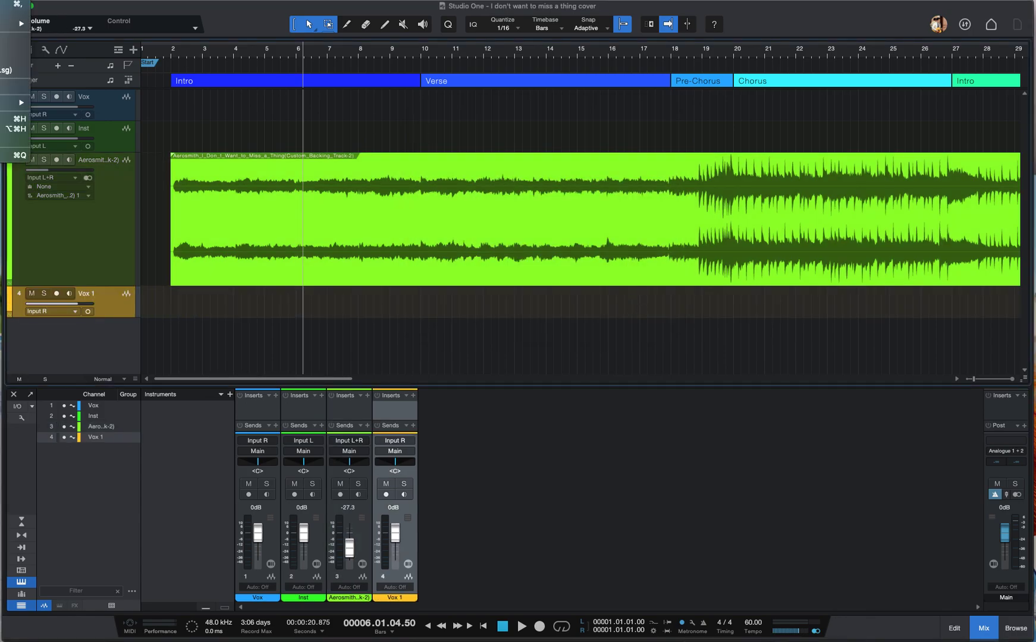
pyautogui.click(12, 4)
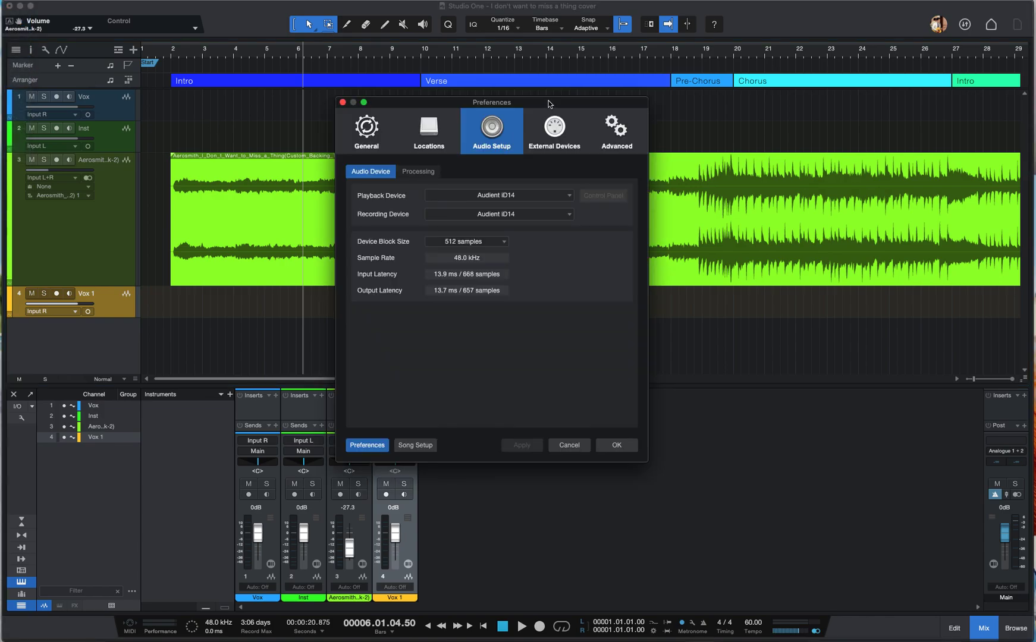
pyautogui.click(466, 198)
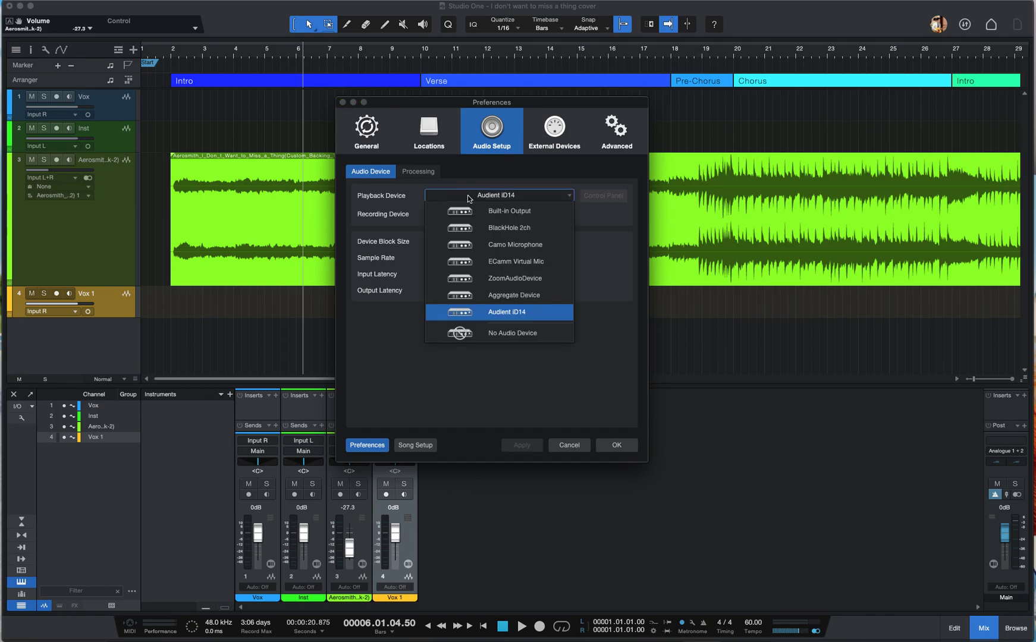
pyautogui.click(506, 313)
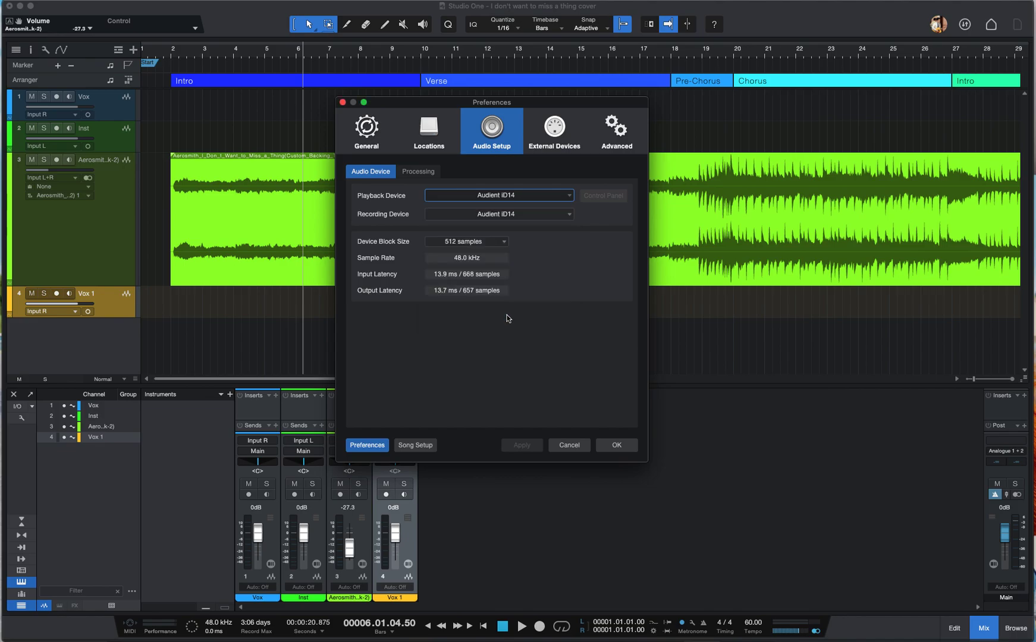
pyautogui.click(506, 197)
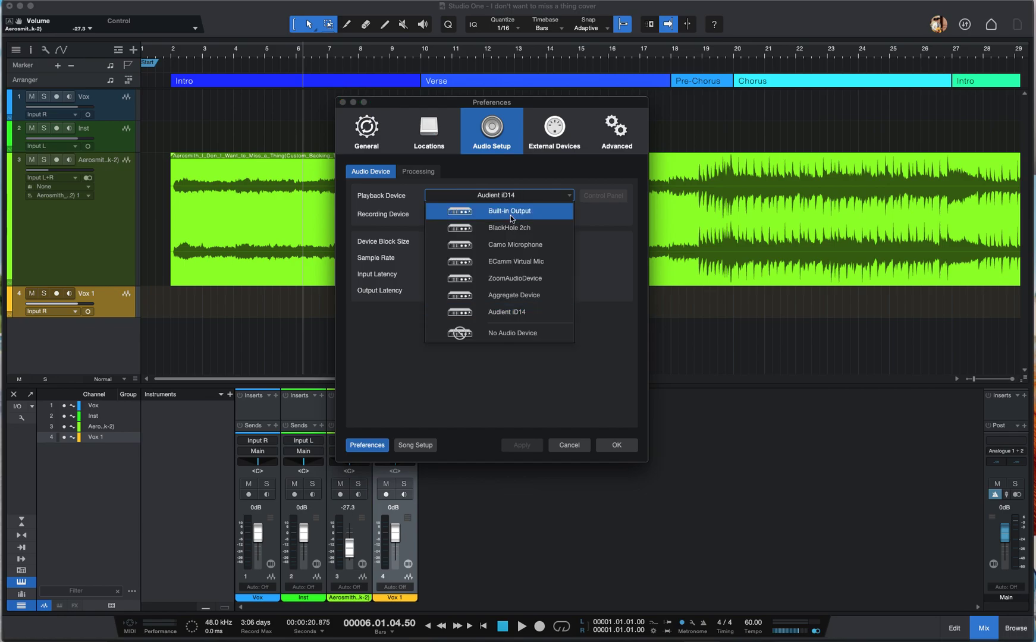
pyautogui.click(606, 347)
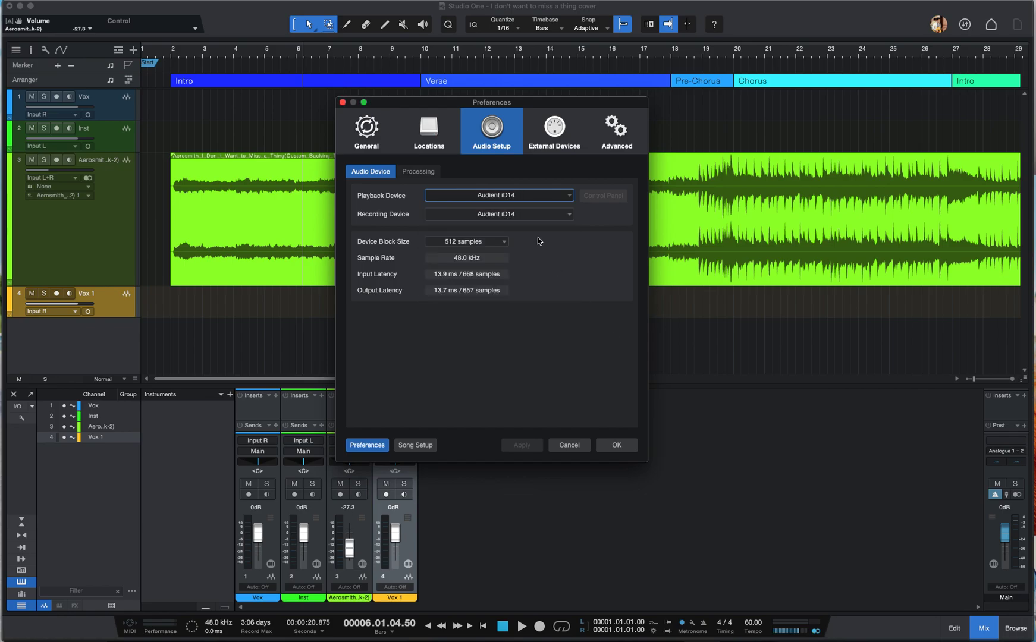
# Choose a device block size of 512 samples and accept the audio preferences.
pyautogui.click(447, 244)
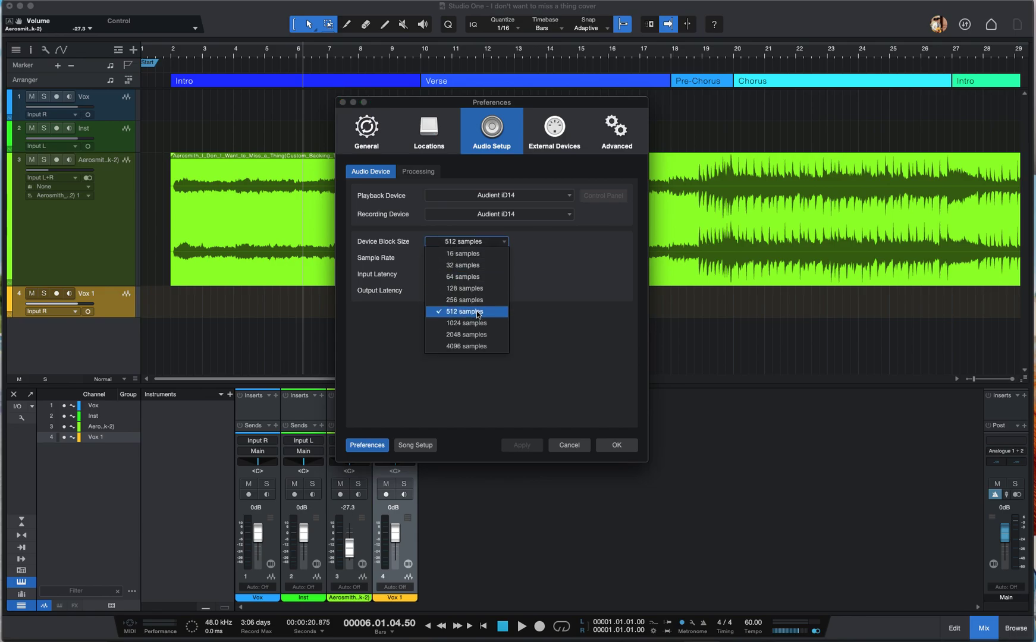
pyautogui.click(555, 332)
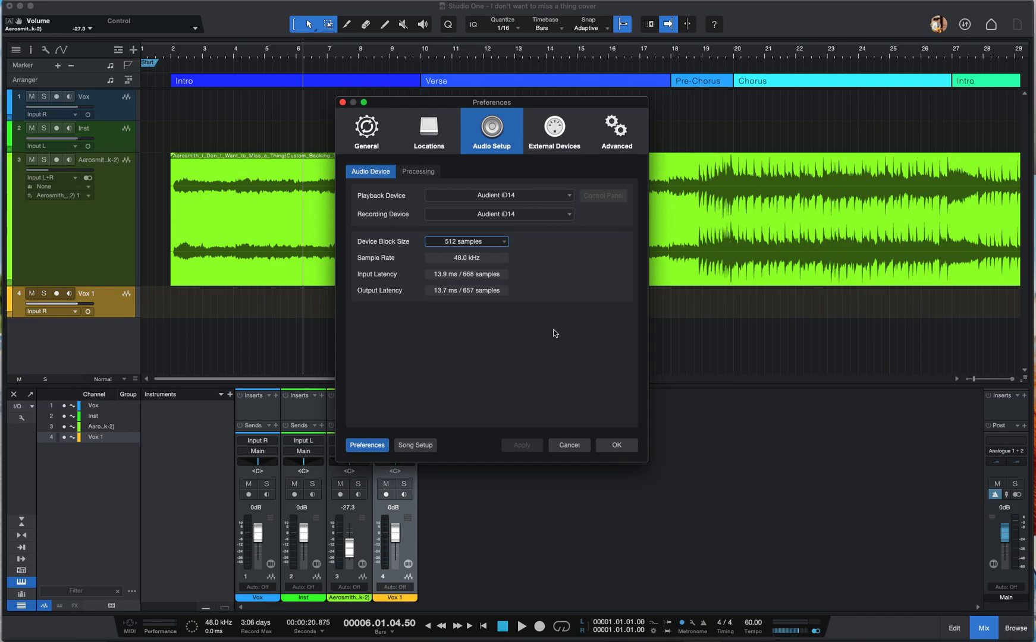
pyautogui.click(501, 241)
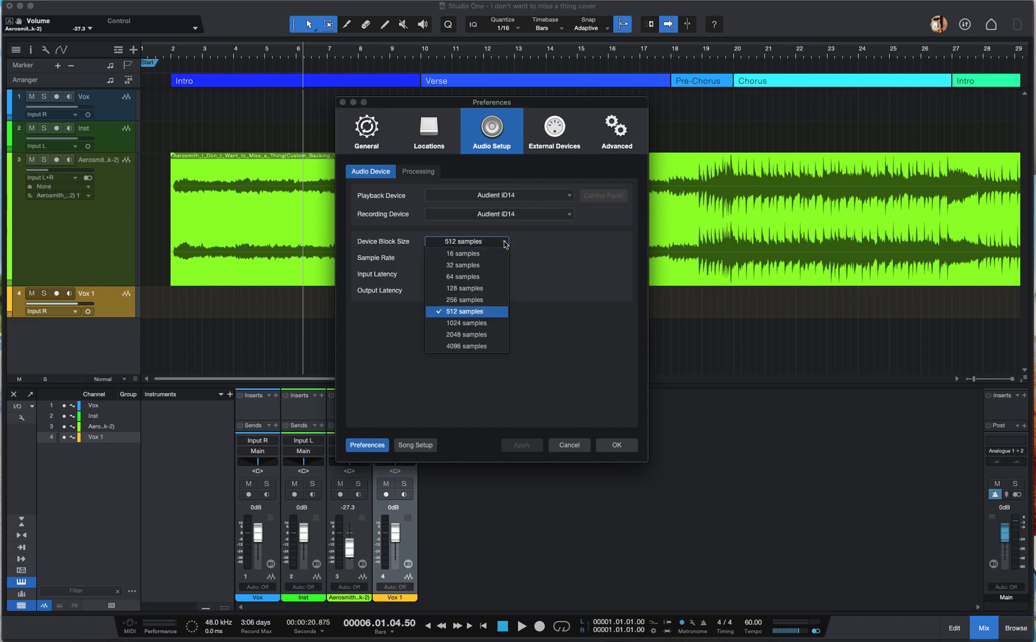
pyautogui.click(477, 315)
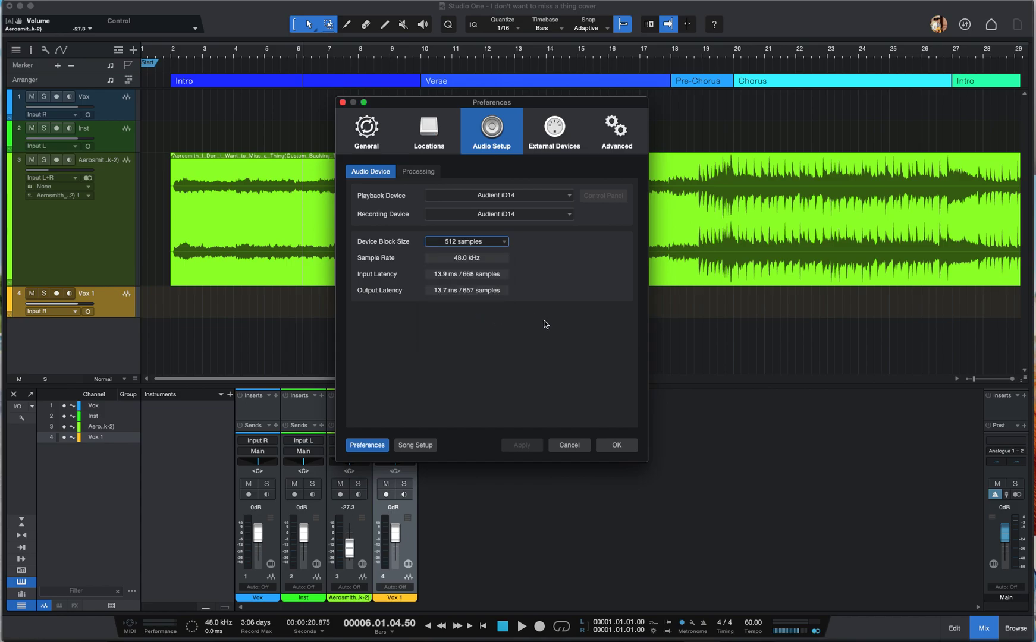
pyautogui.click(624, 447)
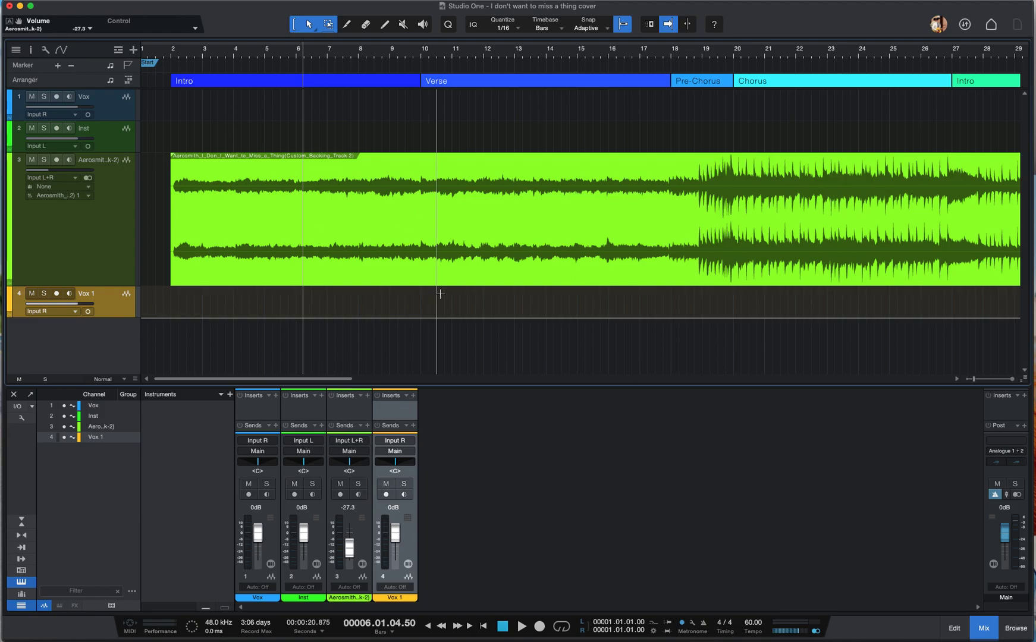
# Reduce the backing track's height and enlarge the Vox 1 track in the arrangement.
pyautogui.moveTo(118, 318); pyautogui.dragTo(118, 334)
pyautogui.moveTo(114, 286); pyautogui.dragTo(119, 215)
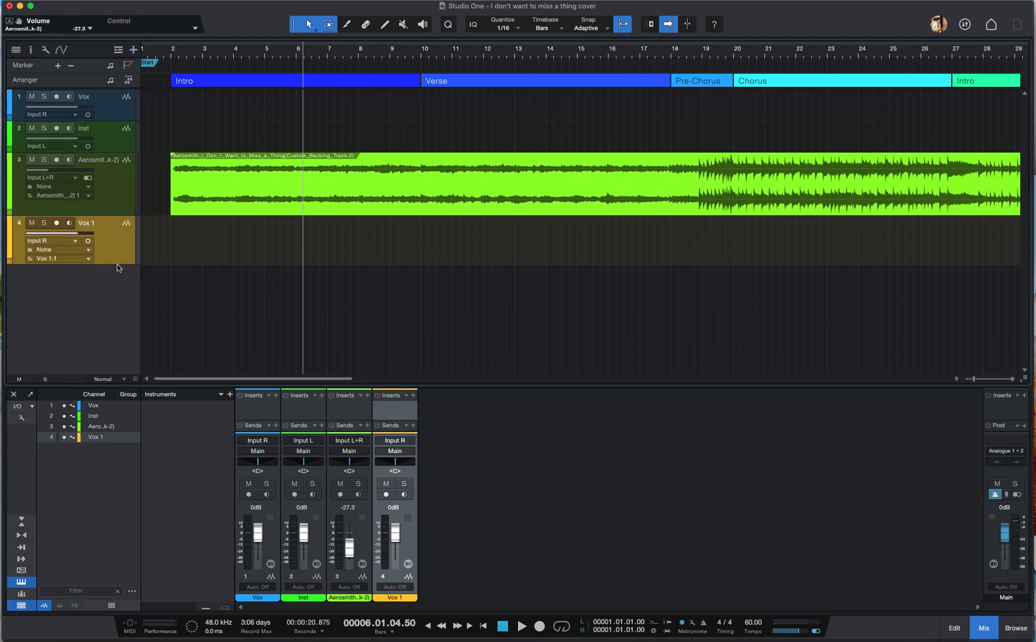
pyautogui.moveTo(118, 264); pyautogui.dragTo(120, 291)
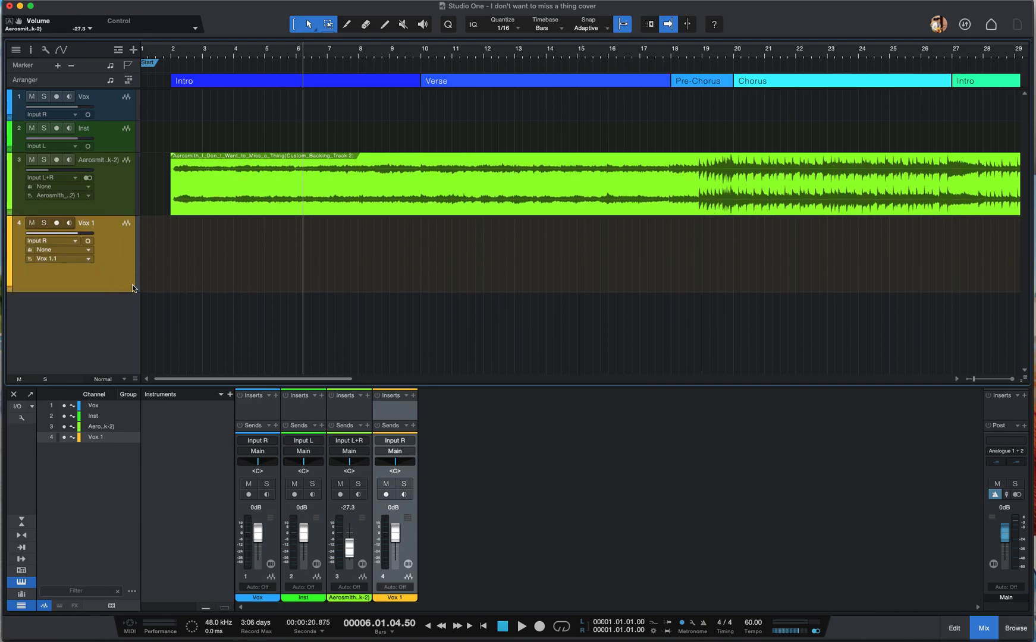
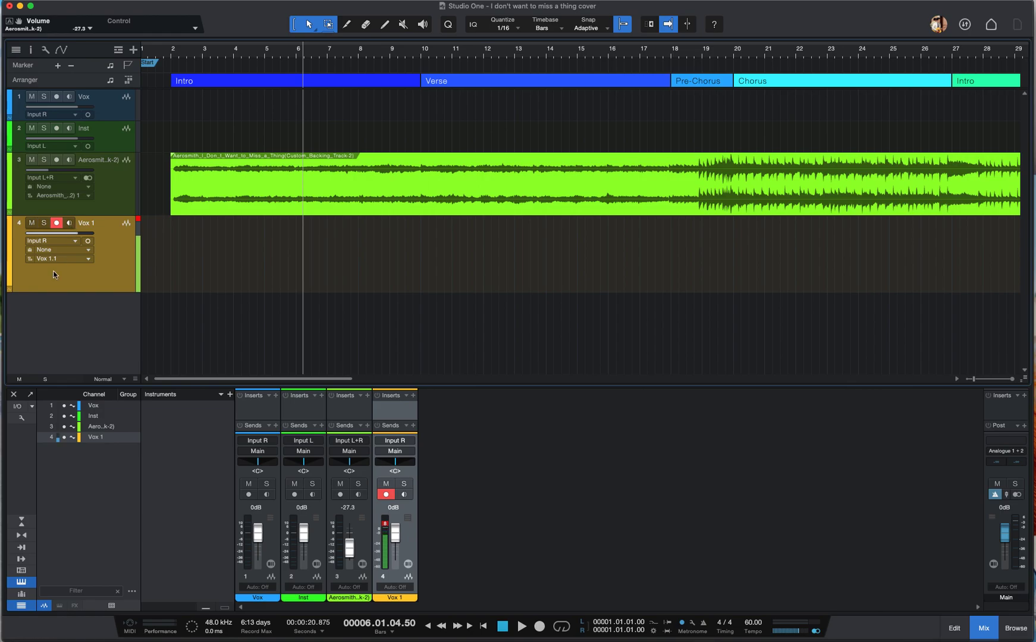
# Check the input source options of the Vox 1 track and leave that track selected.
pyautogui.click(69, 242)
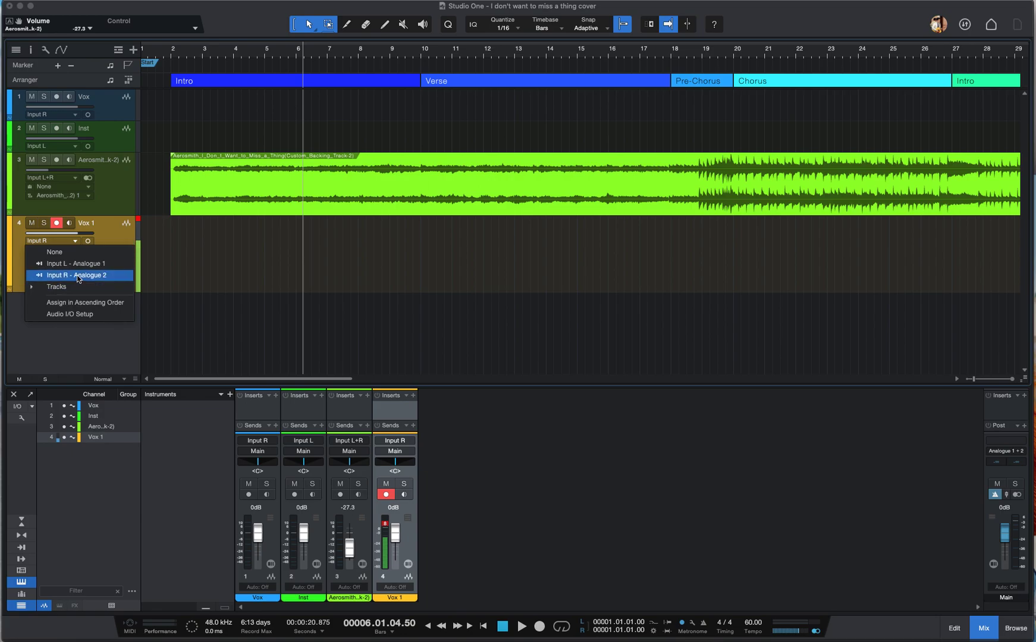
pyautogui.click(107, 235)
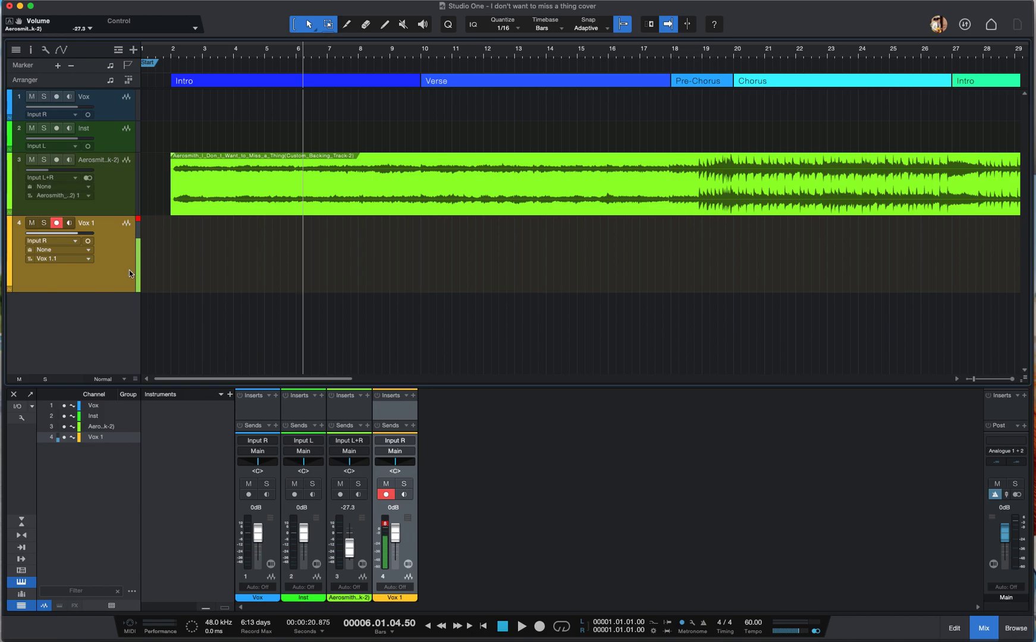
pyautogui.click(114, 206)
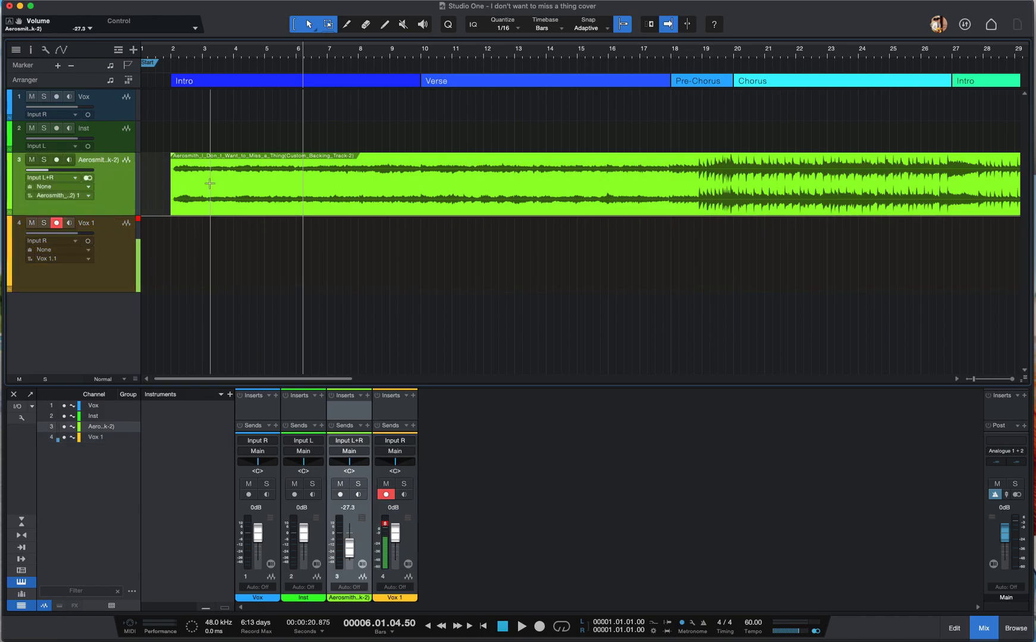
pyautogui.click(121, 248)
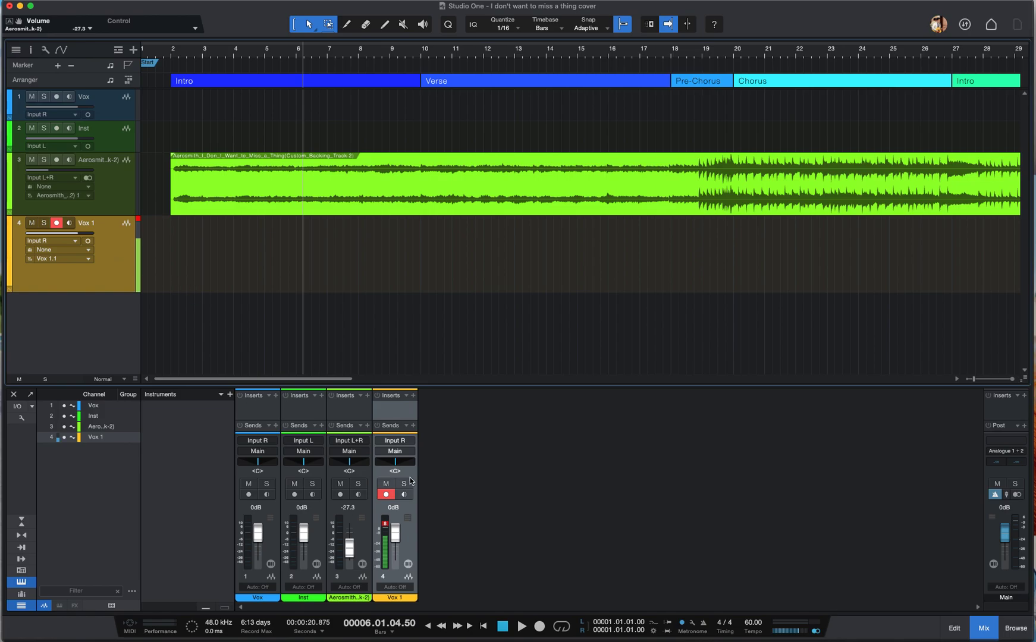
# Set the Vox 1 volume to -3.0 dB and record a vocal take from about bar 6 to bar 17.
pyautogui.moveTo(398, 543); pyautogui.dragTo(398, 541)
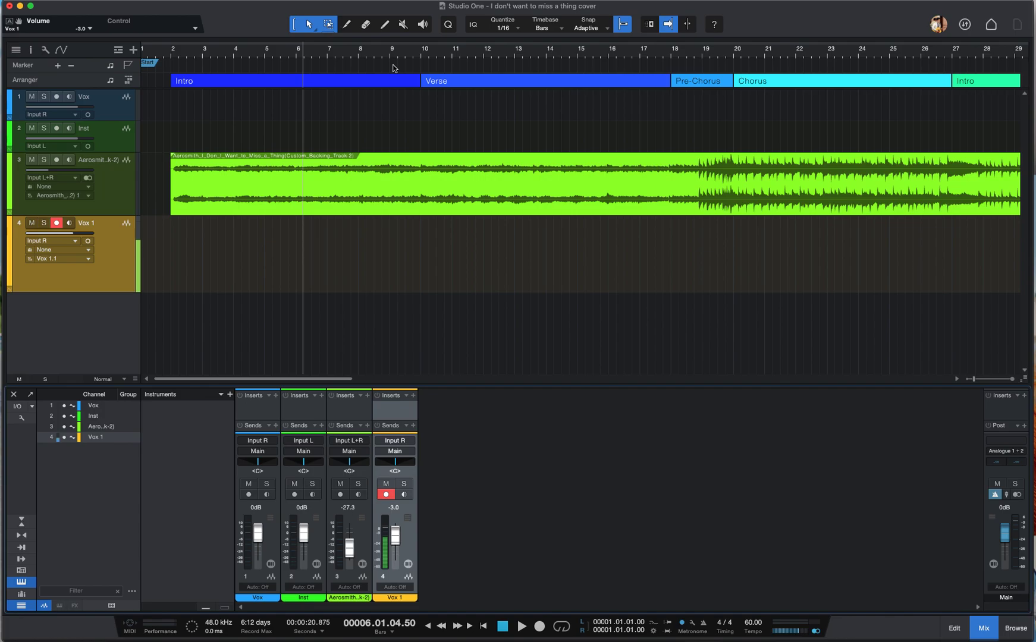
pyautogui.click(60, 162)
pyautogui.click(60, 161)
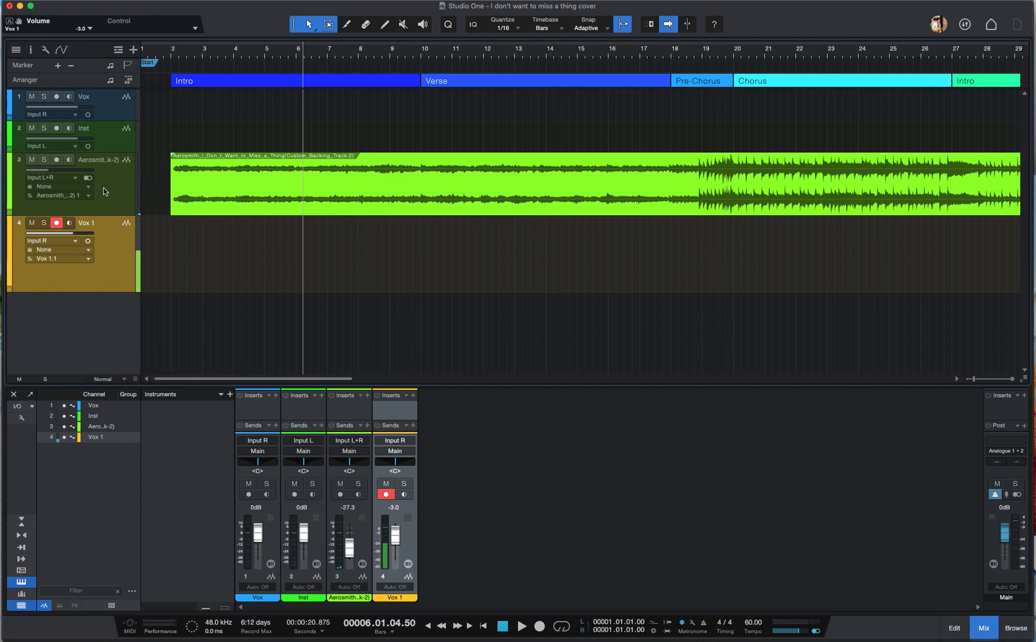
pyautogui.click(539, 626)
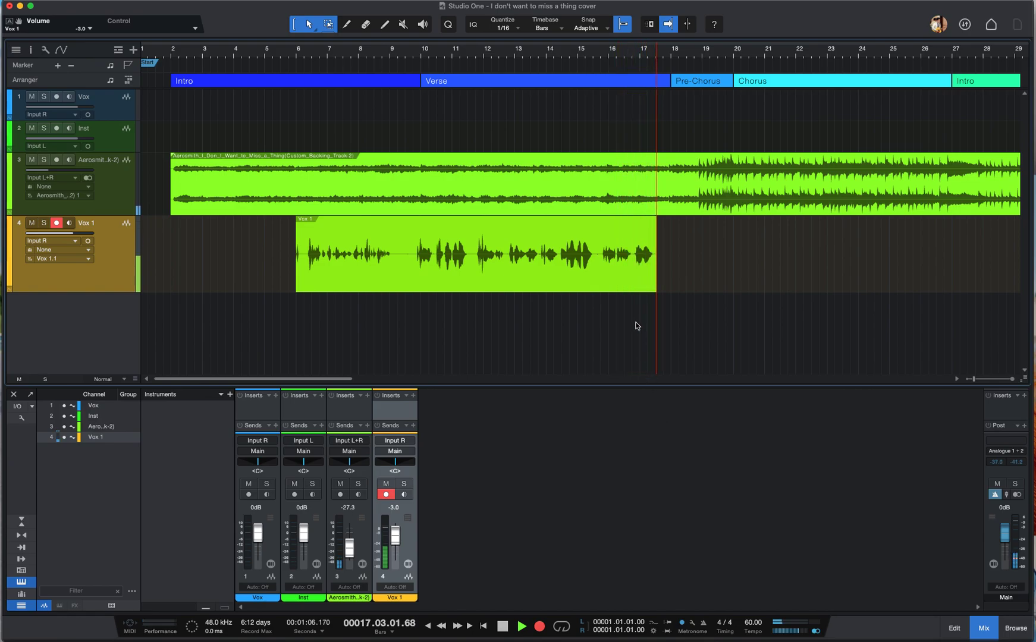
pyautogui.press('space')
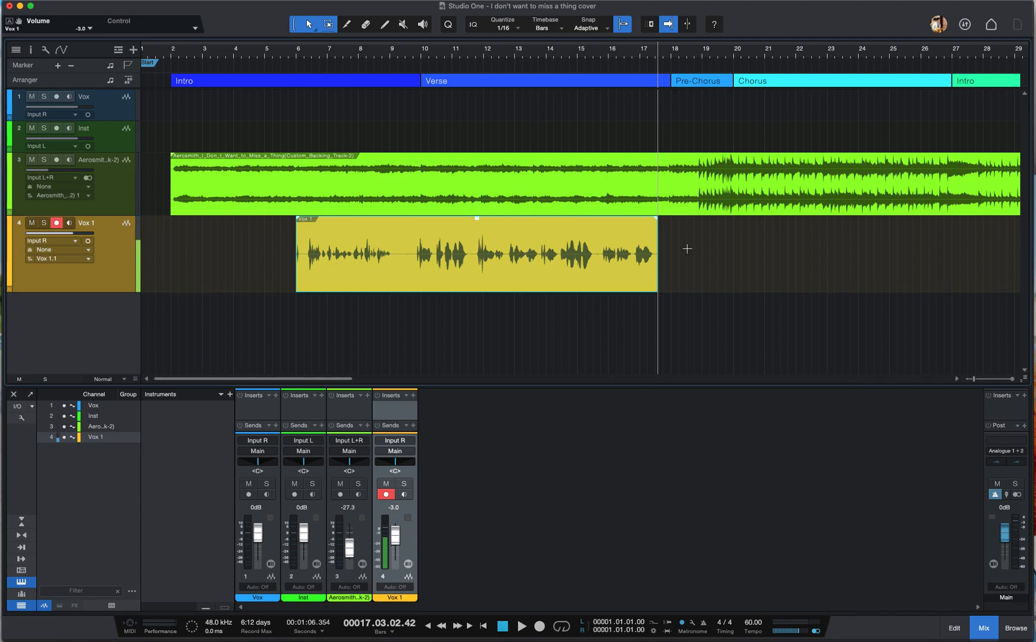
# Play back the vocal take from around bar 9 and raise the backing track's volume to -5.0 dB.
pyautogui.click(405, 64)
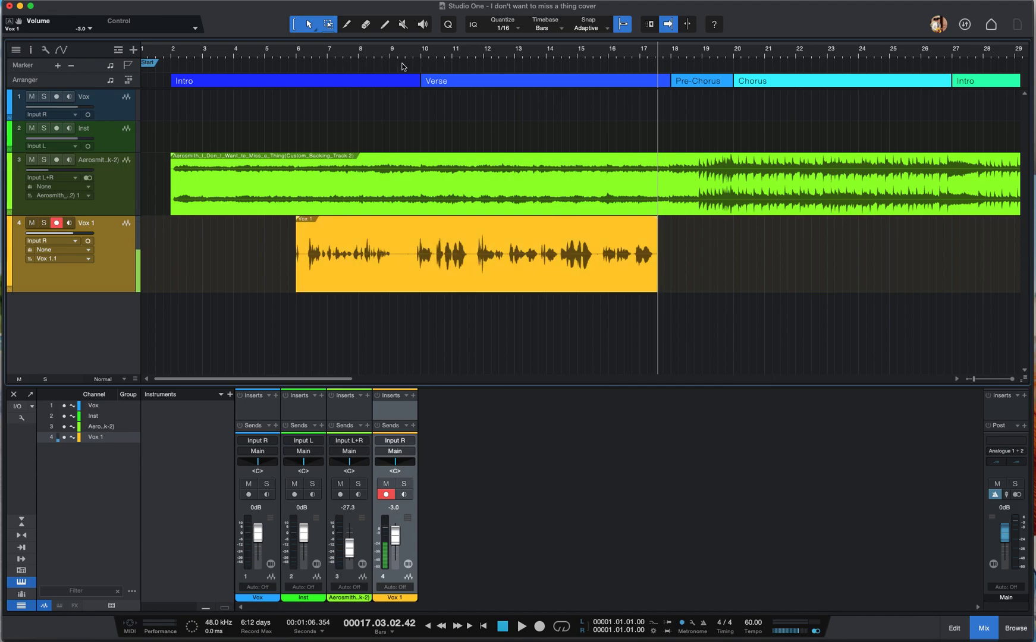
pyautogui.click(402, 57)
pyautogui.press('space')
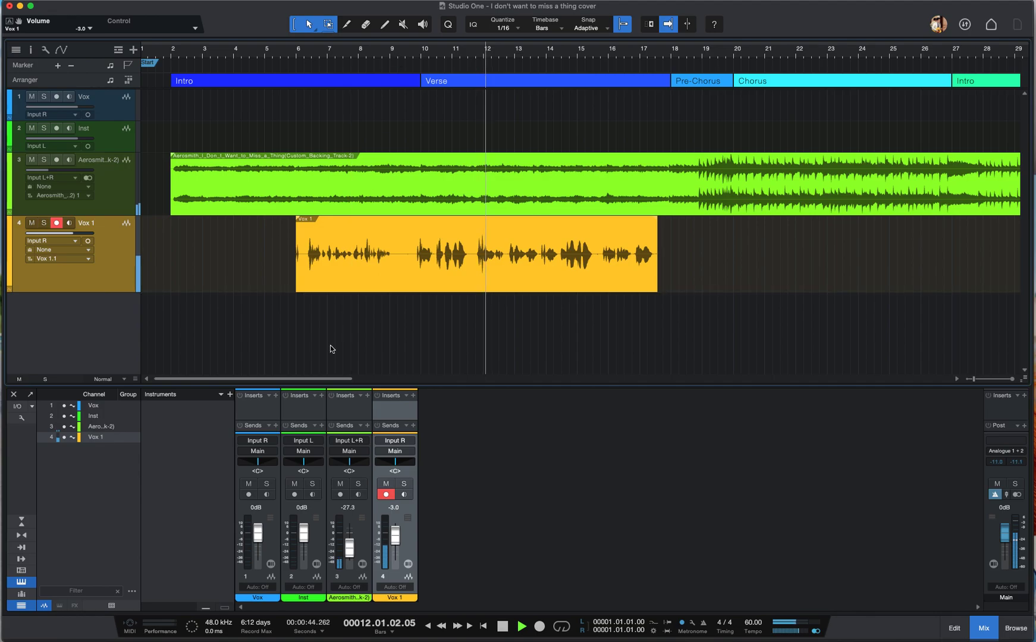
pyautogui.moveTo(349, 552); pyautogui.dragTo(355, 541)
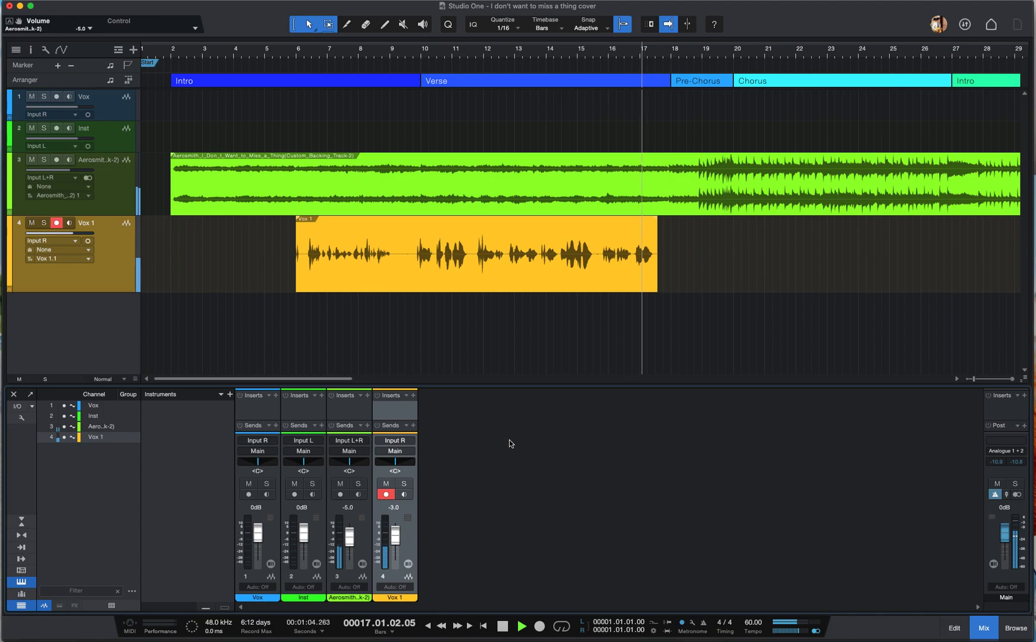
pyautogui.press('space')
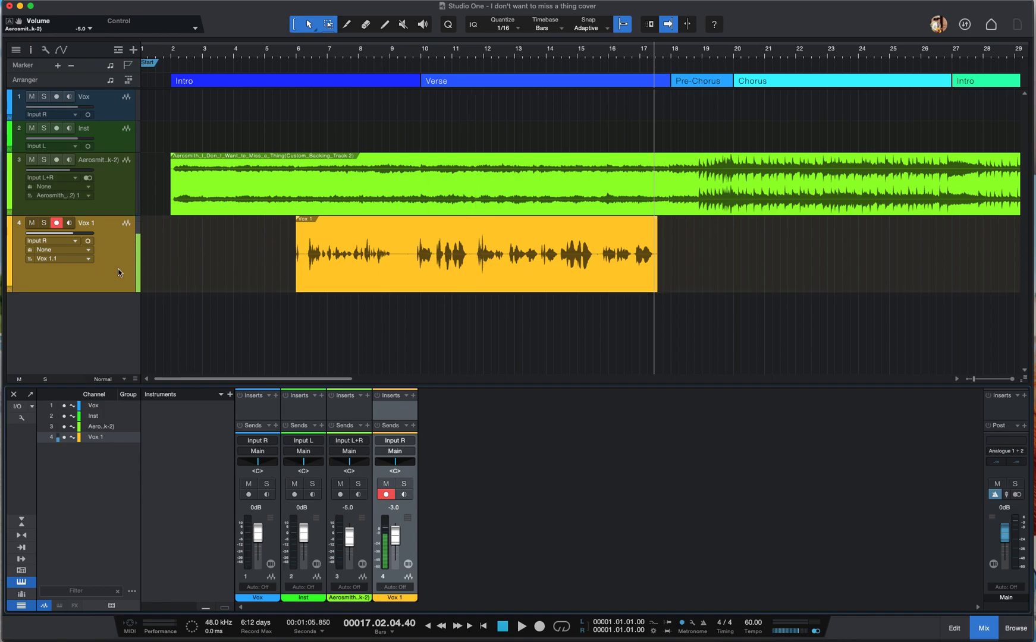
# Disarm the Vox 1 track, select the Vox track and place the playhead just before bar 2.
pyautogui.click(57, 224)
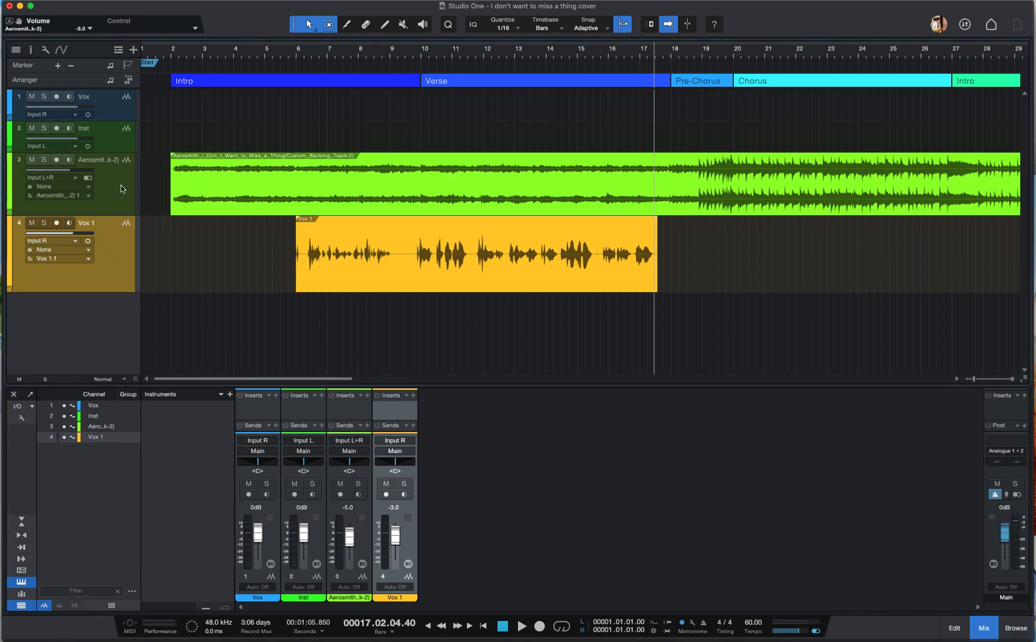
pyautogui.click(109, 104)
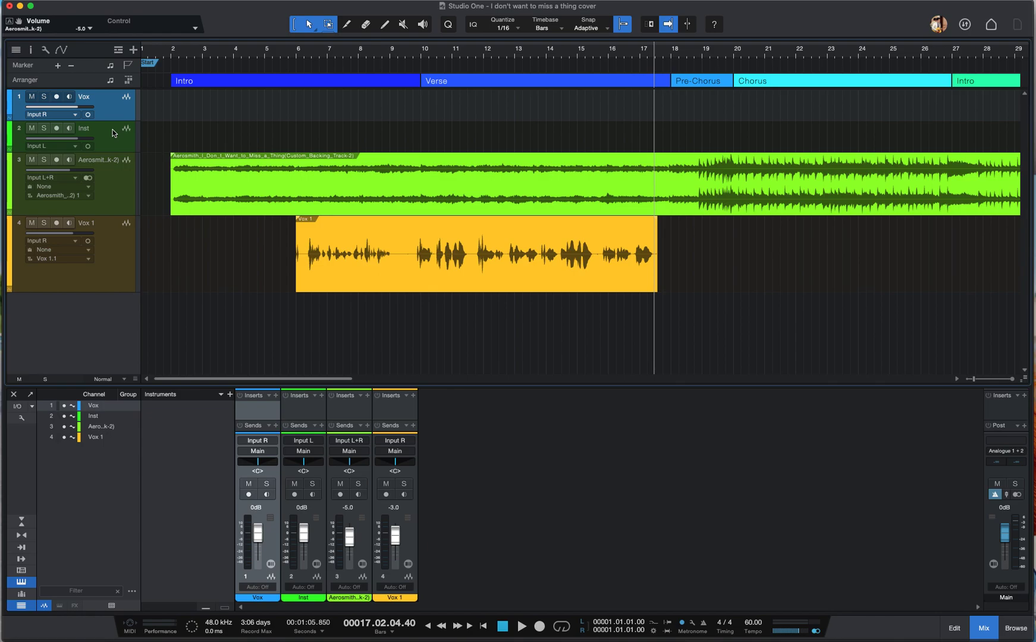
pyautogui.click(173, 65)
pyautogui.click(174, 57)
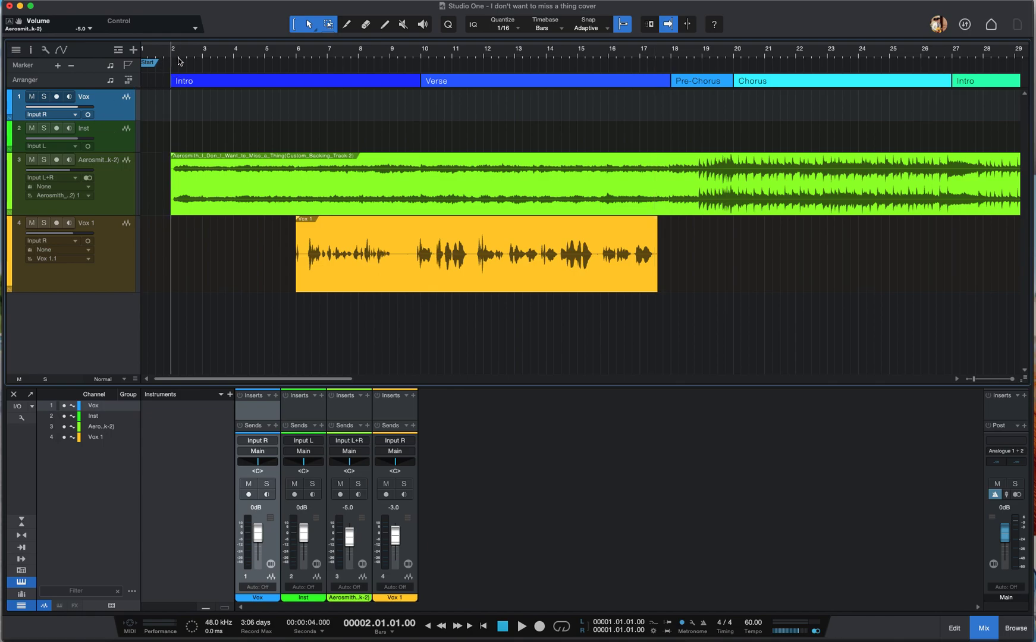
pyautogui.click(164, 54)
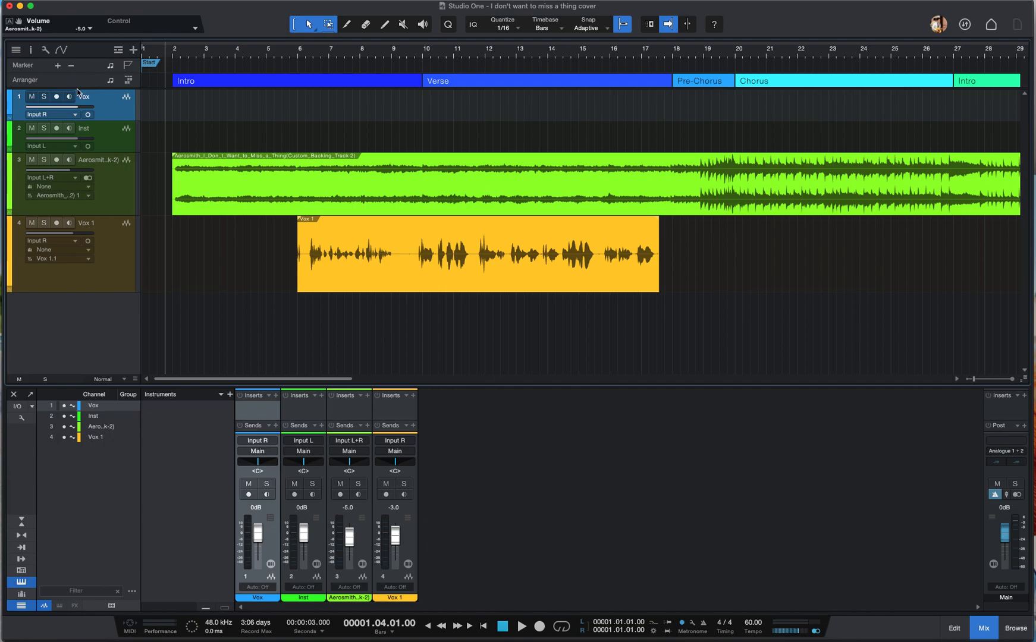
# Arm the Inst track for recording and record a short test take from bar 2.
pyautogui.click(113, 136)
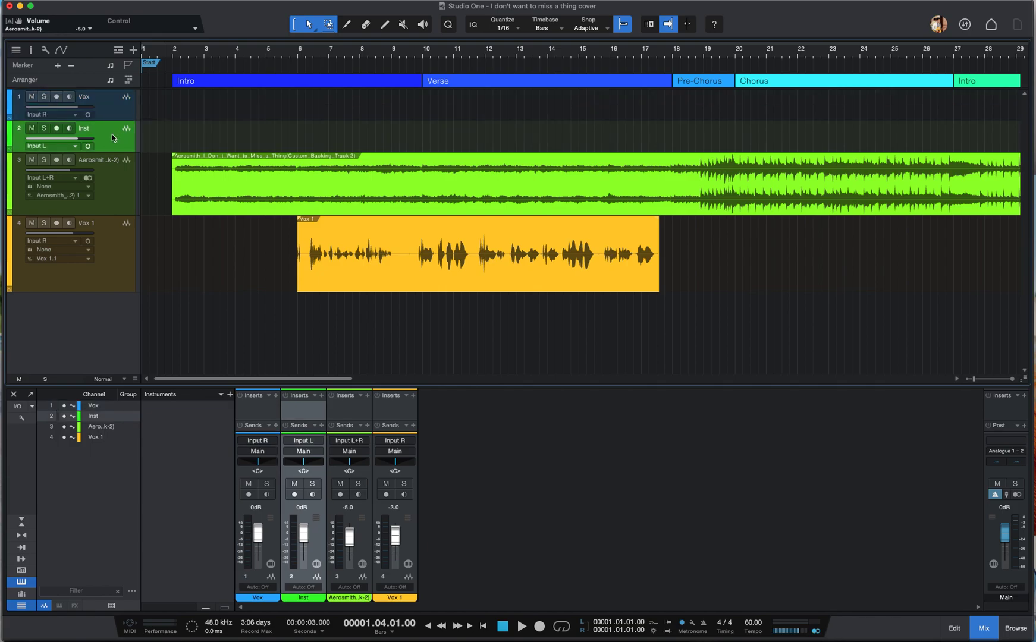
pyautogui.click(56, 129)
pyautogui.click(69, 129)
pyautogui.click(174, 58)
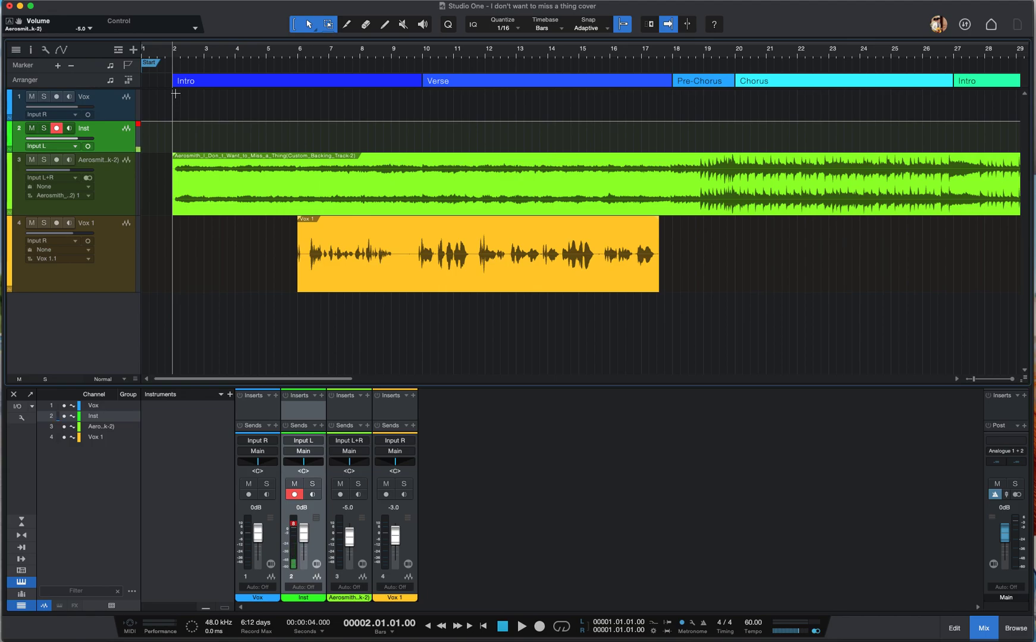
pyautogui.click(542, 628)
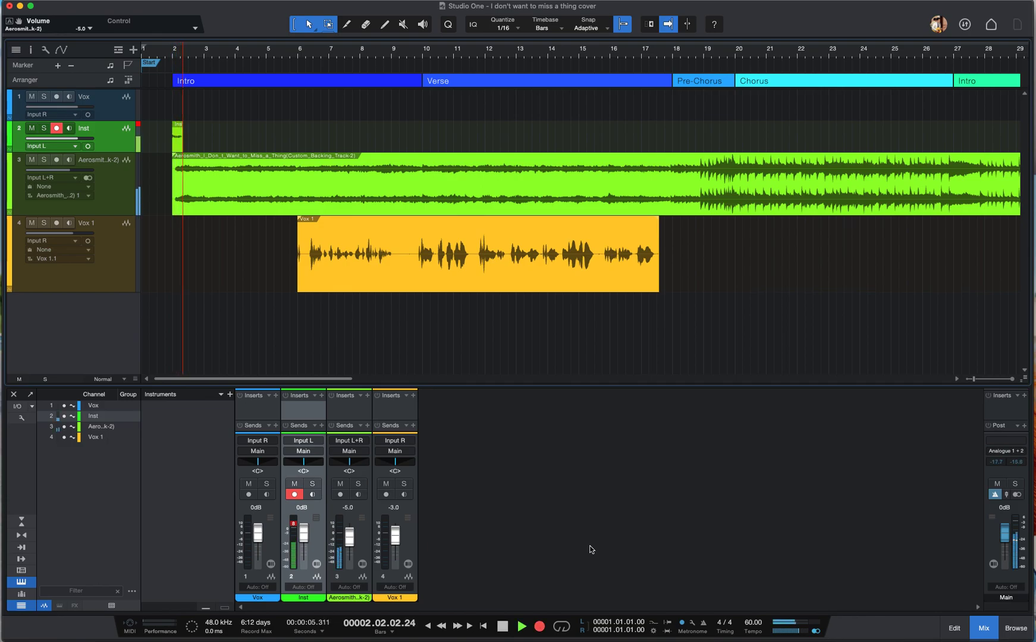
pyautogui.press('space')
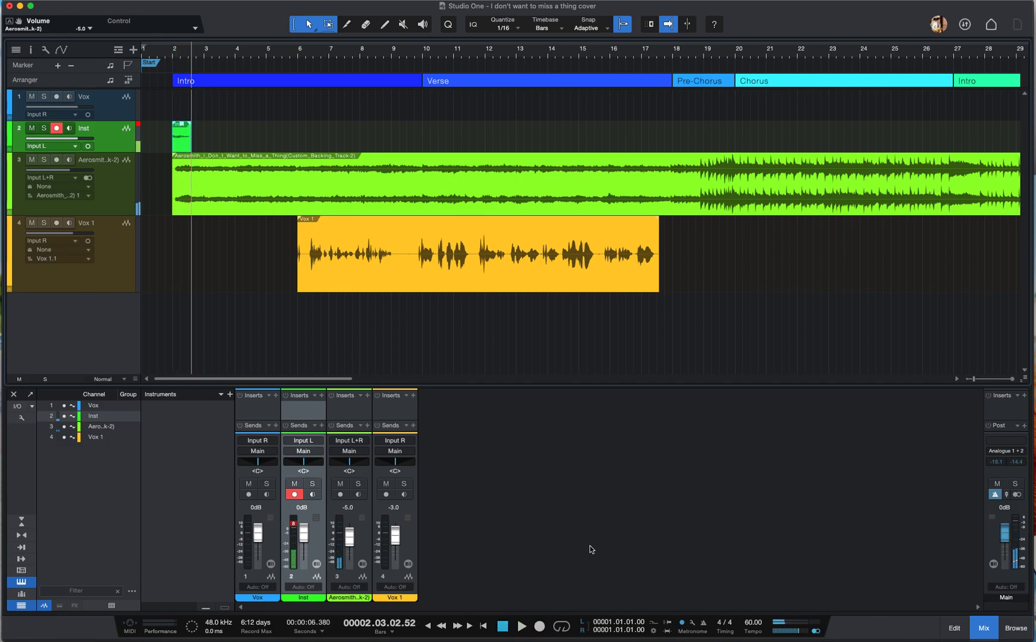
# Mute the backing track and Vox 1, and delete the short take on the Inst track.
pyautogui.click(32, 161)
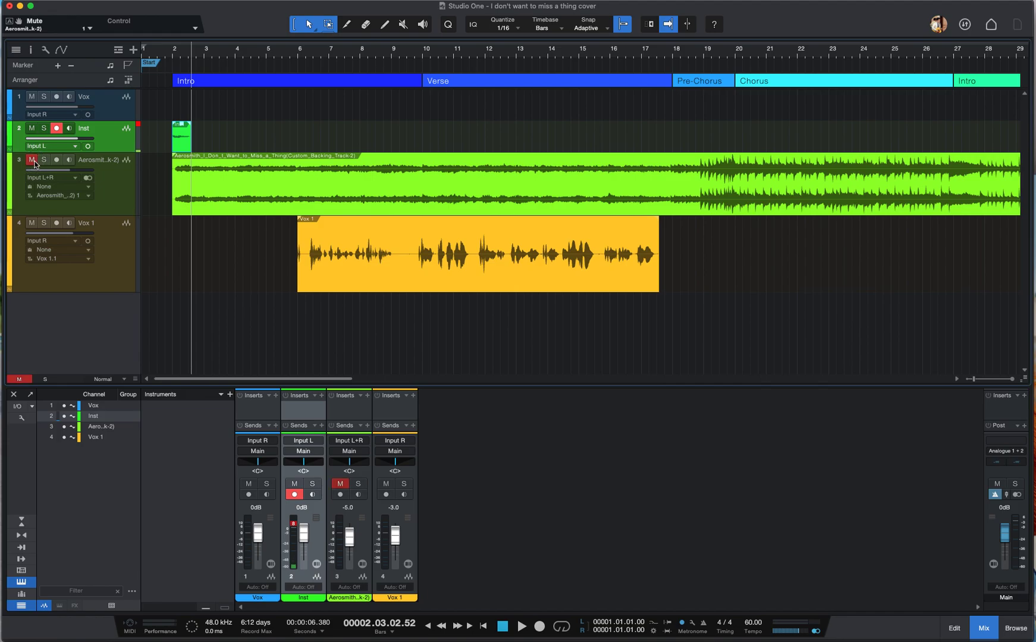
pyautogui.click(31, 223)
pyautogui.press('Delete')
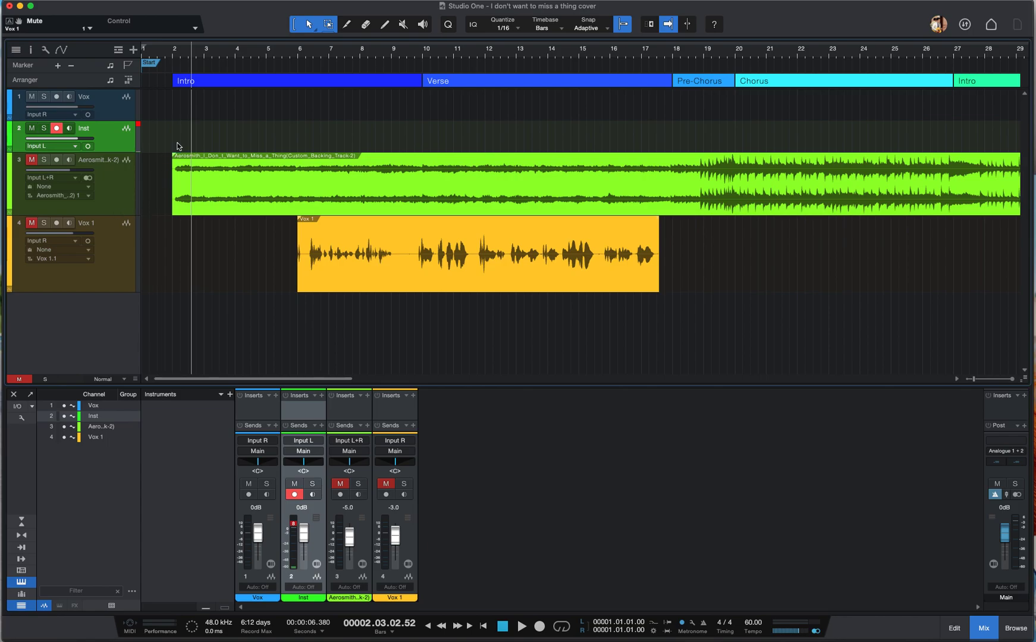
# Record a second short take on the Inst track from bar 2 and undo it.
pyautogui.click(173, 57)
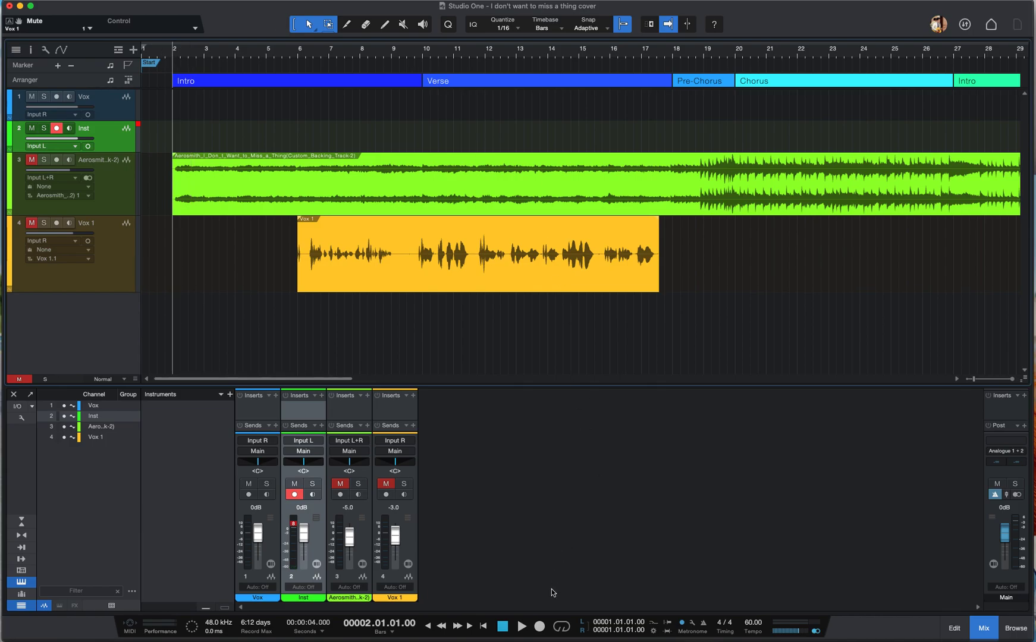
pyautogui.press('KP_Multiply')
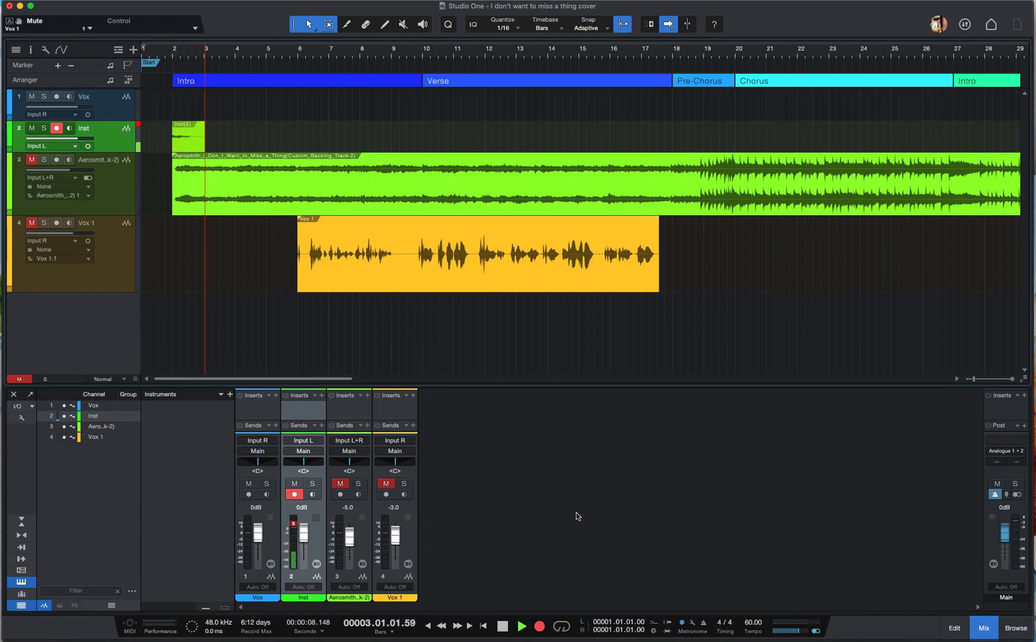
pyautogui.press('space')
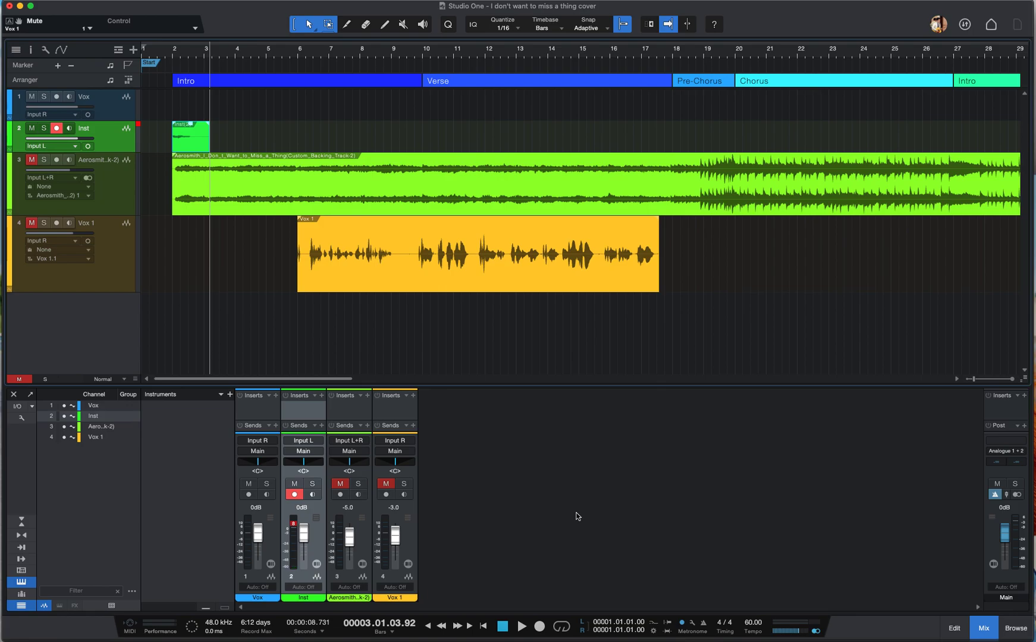
pyautogui.click(704, 623)
pyautogui.press('super+z')
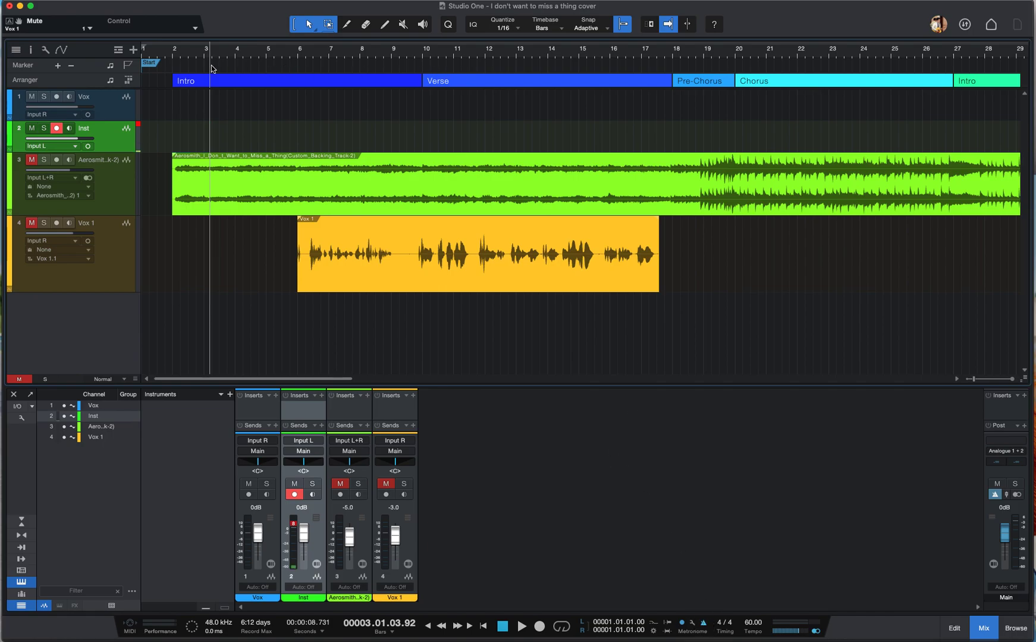
# Try one more brief Inst recording from bar 2 and delete the resulting clip.
pyautogui.click(173, 54)
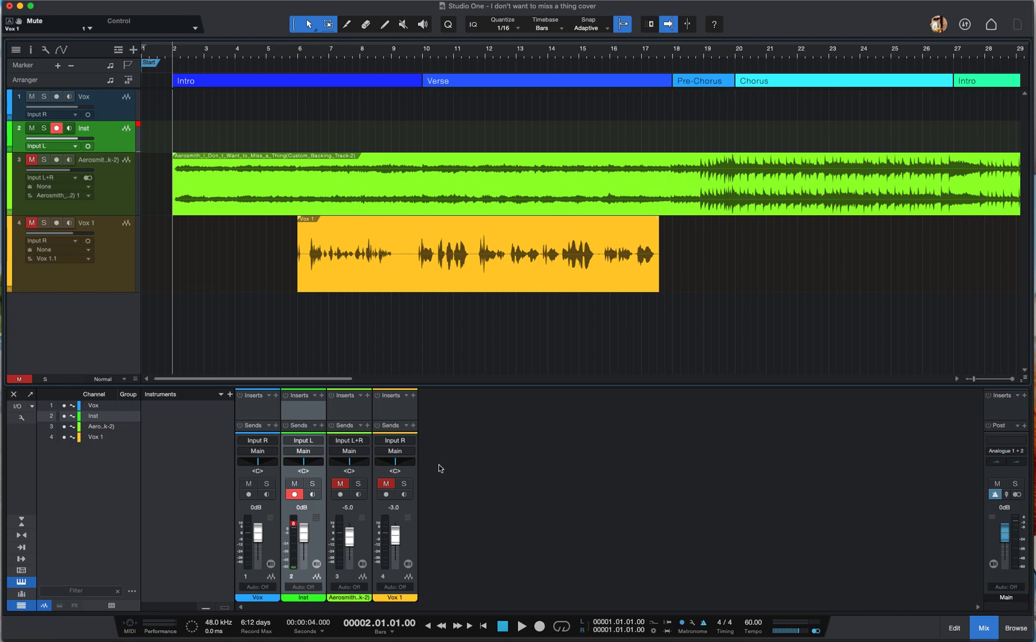
pyautogui.click(539, 626)
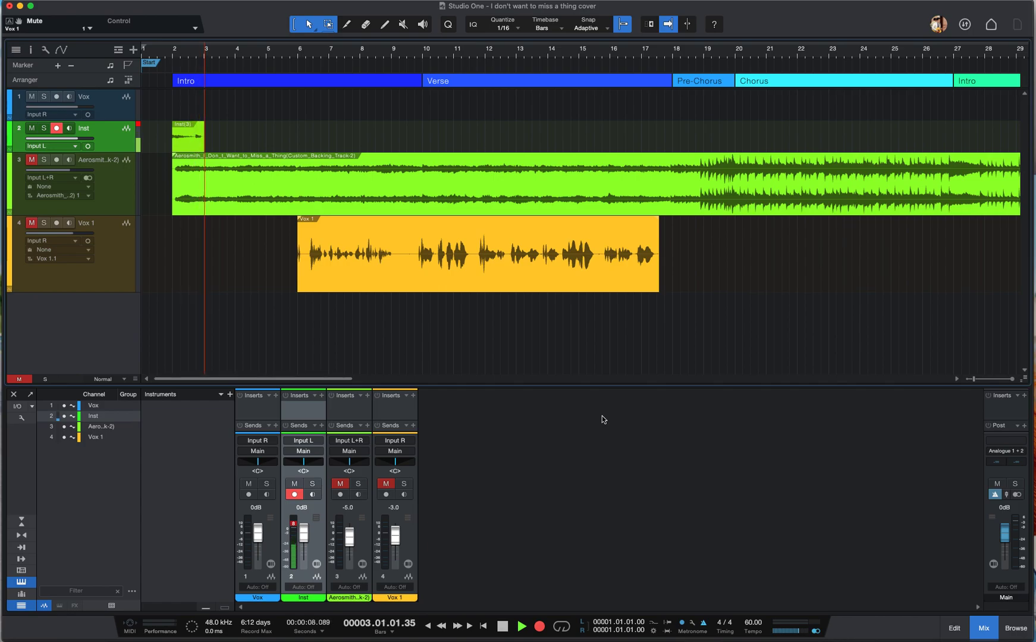
pyautogui.press('space')
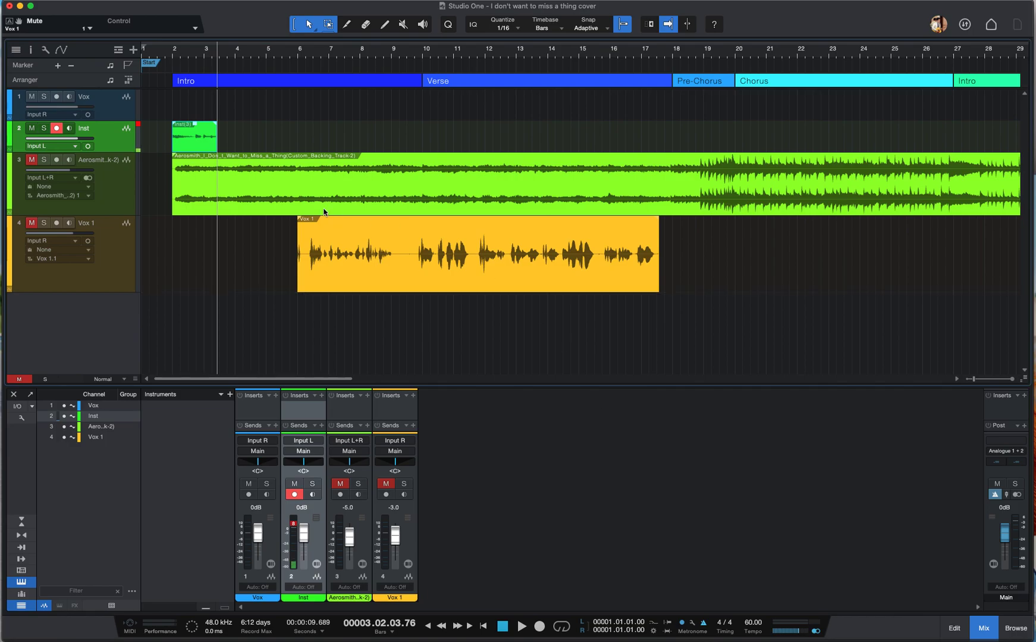
pyautogui.press('Delete')
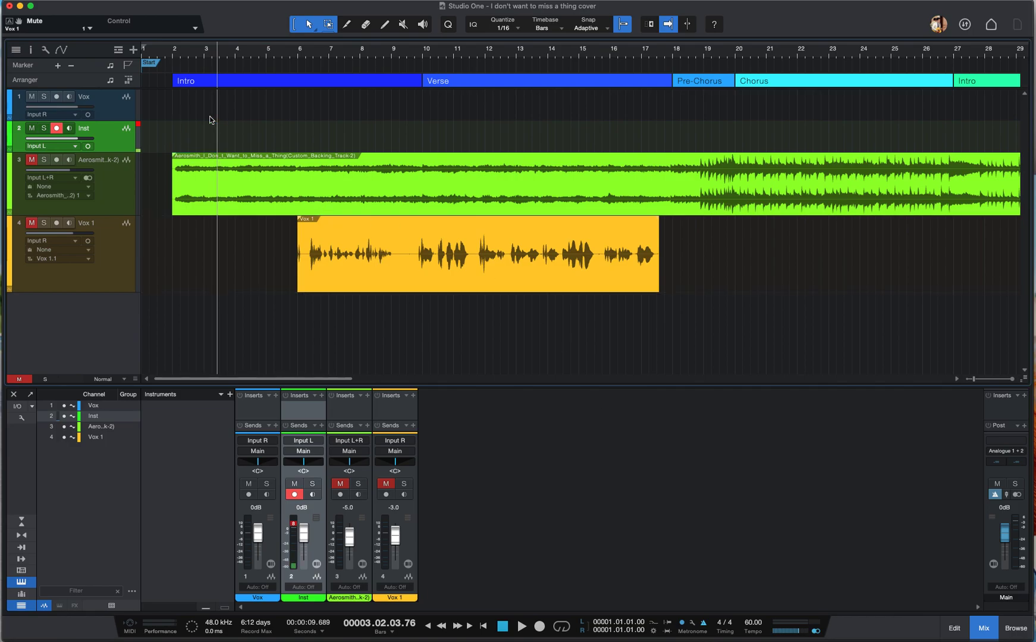
# Record a long instrument take on the Inst track from bar 2 to bar 21.
pyautogui.click(173, 57)
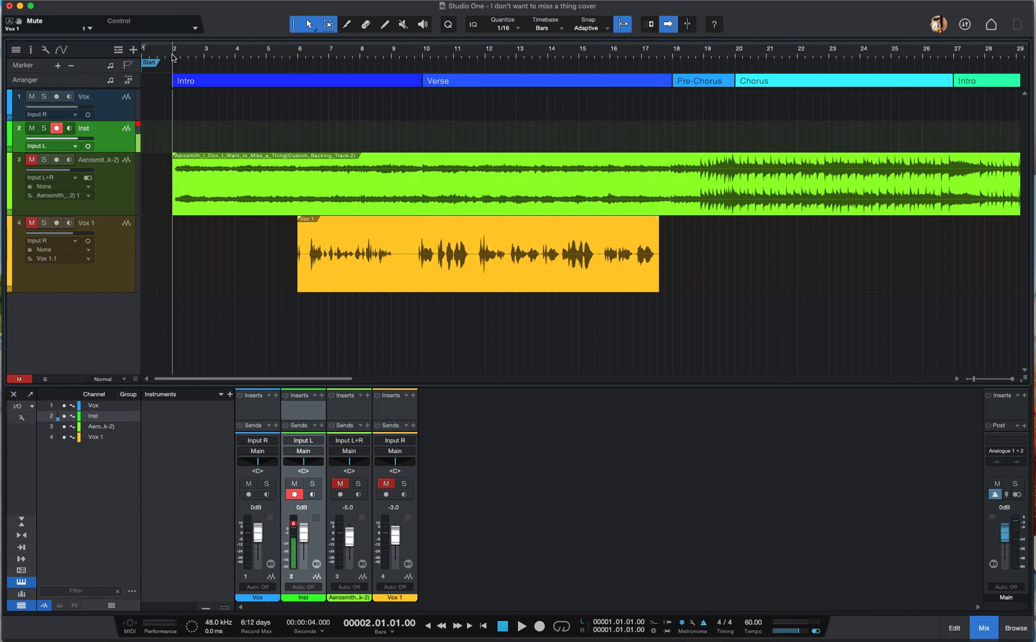
pyautogui.click(534, 627)
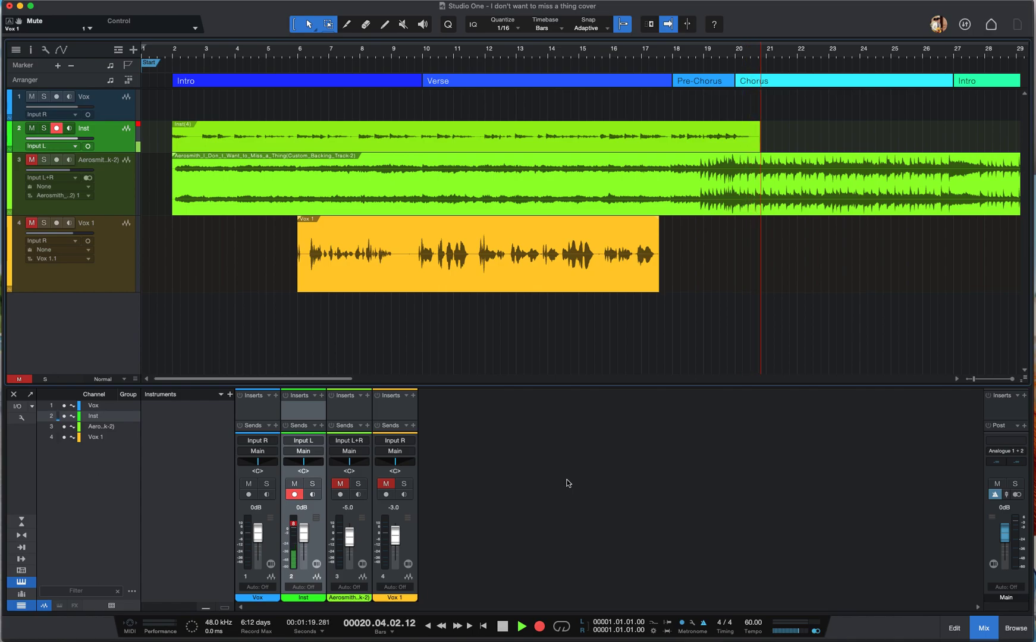
pyautogui.press('space')
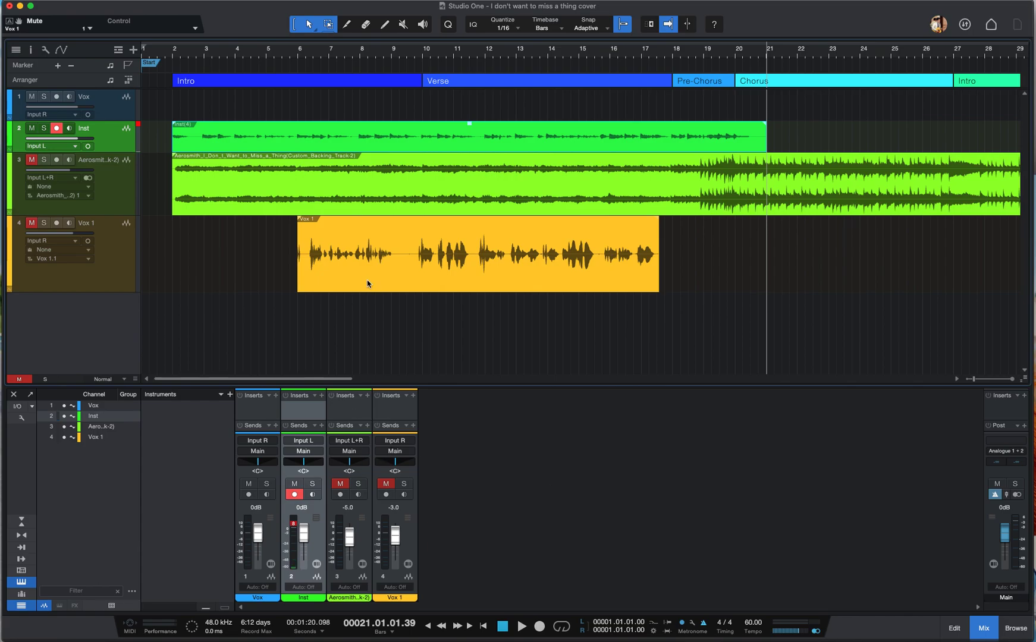
# Listen to the opening of the recorded Inst take from bar 2 to about bar 5.
pyautogui.click(175, 51)
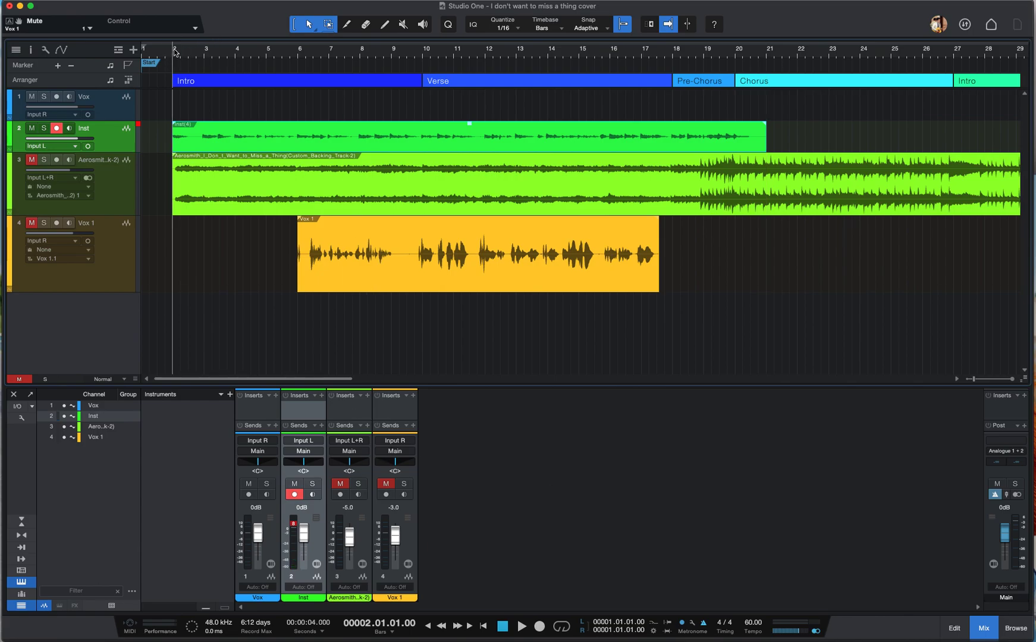
pyautogui.press('space')
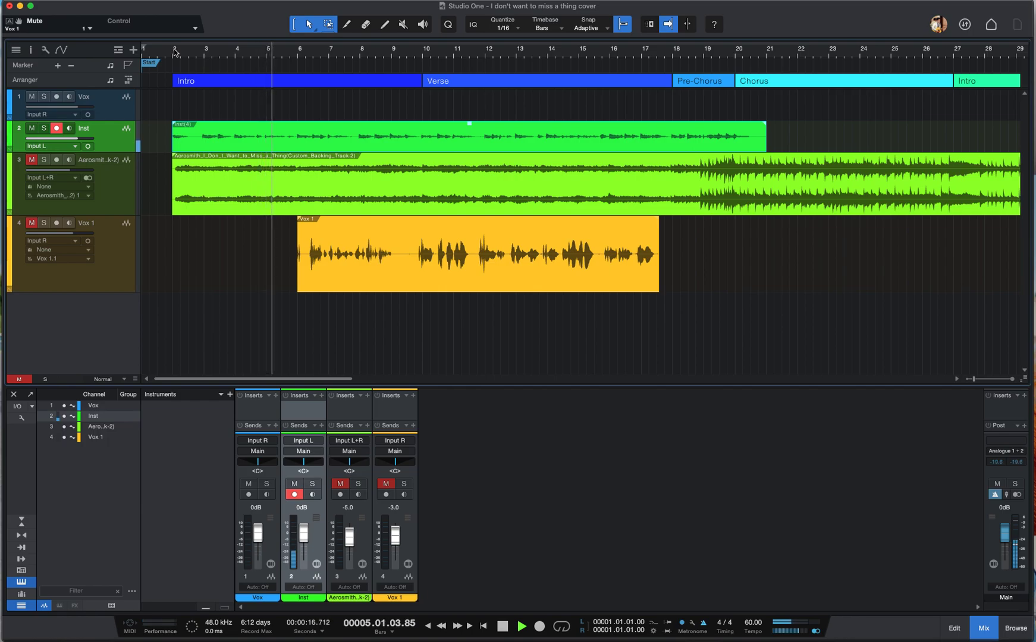
pyautogui.press('space')
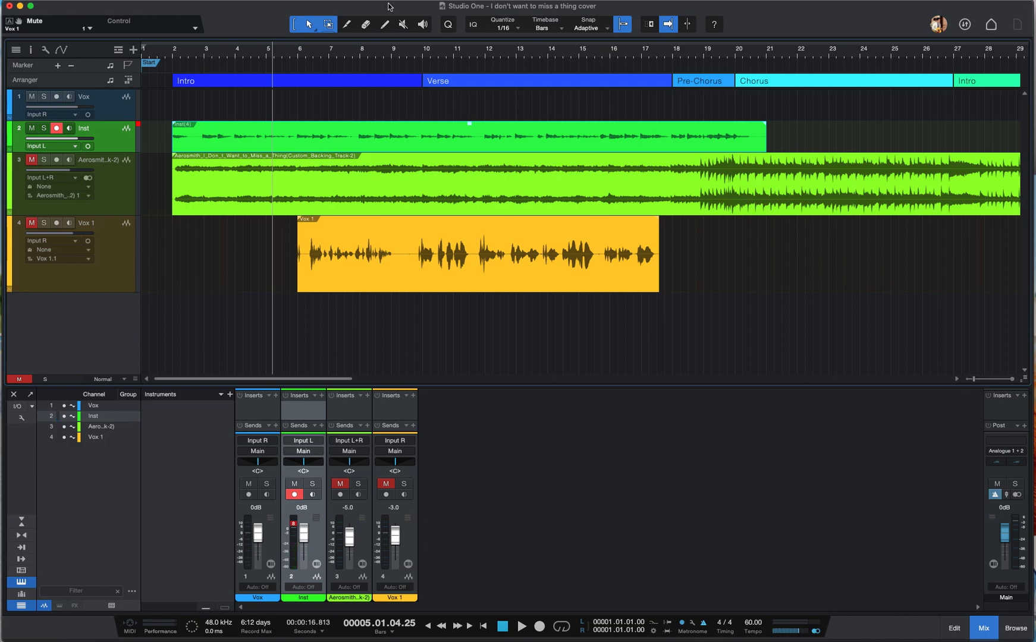
# Place the playhead at bar 9 and have a 1-bar preroll active in the metronome setup.
pyautogui.click(391, 56)
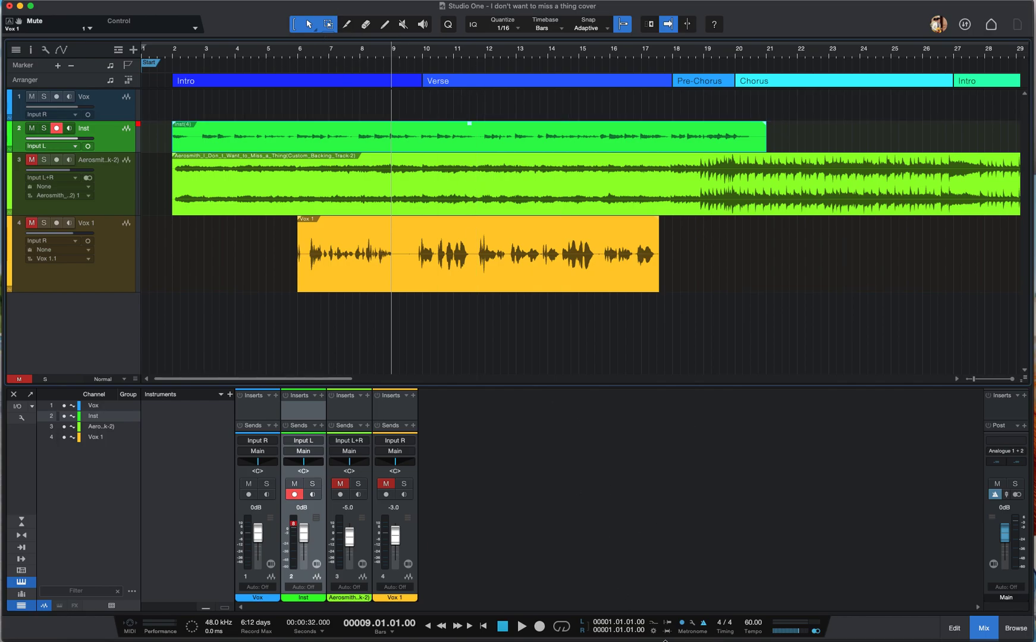
pyautogui.click(693, 624)
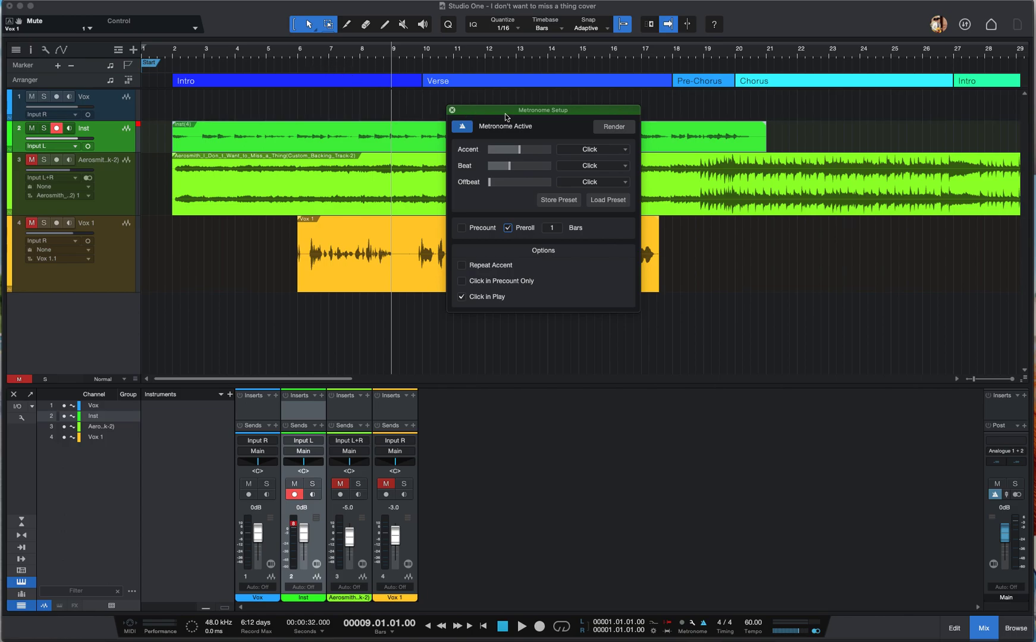
pyautogui.click(452, 110)
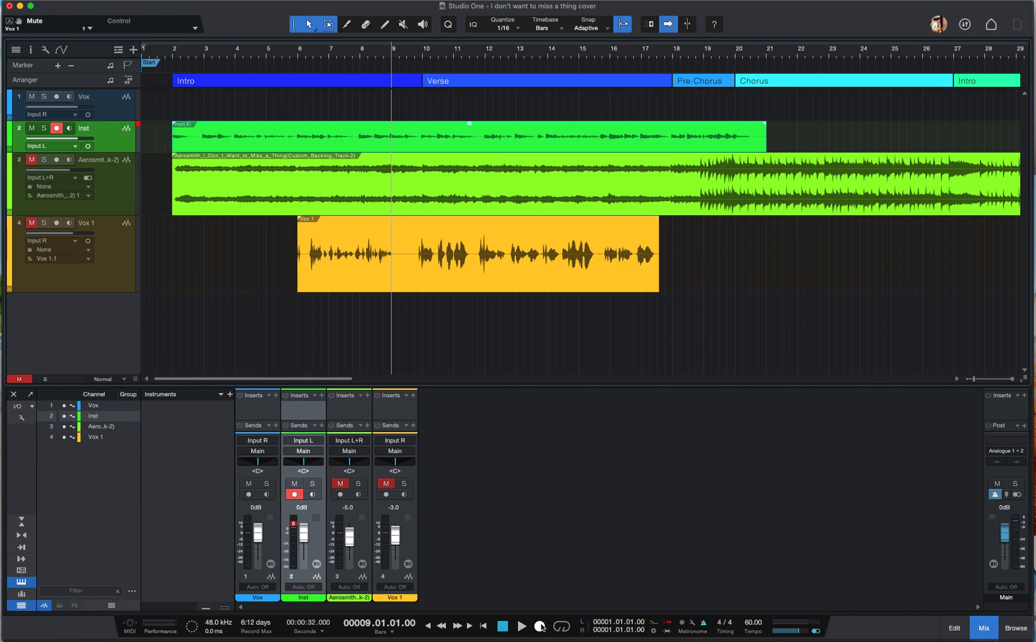
# Disarm the Inst track, arm the Vox track and record a vocal take on it from bar 9 until late in bar 17.
pyautogui.click(104, 112)
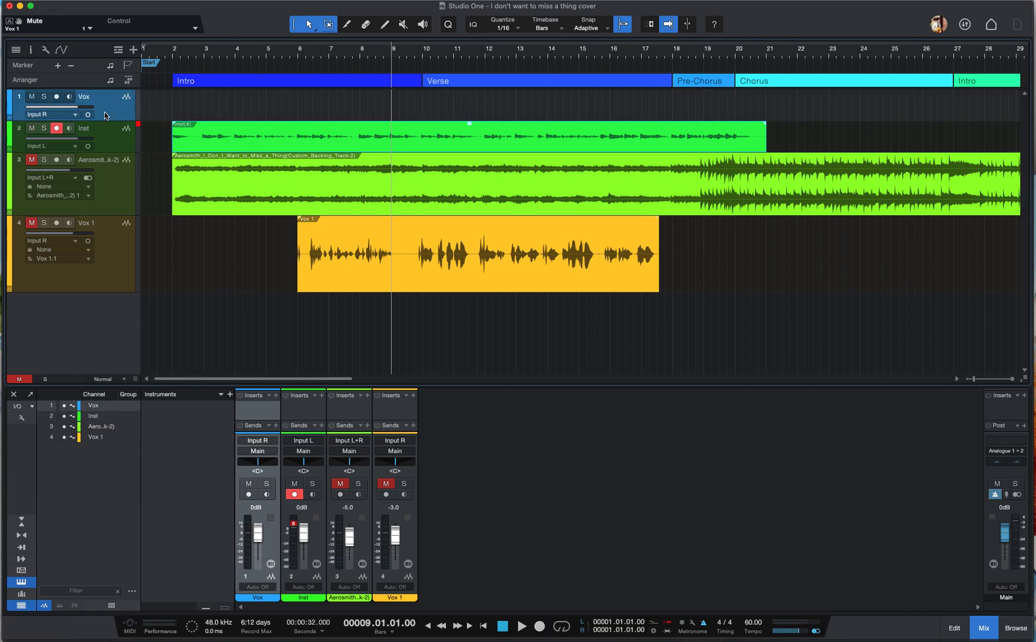
pyautogui.click(59, 127)
pyautogui.click(57, 97)
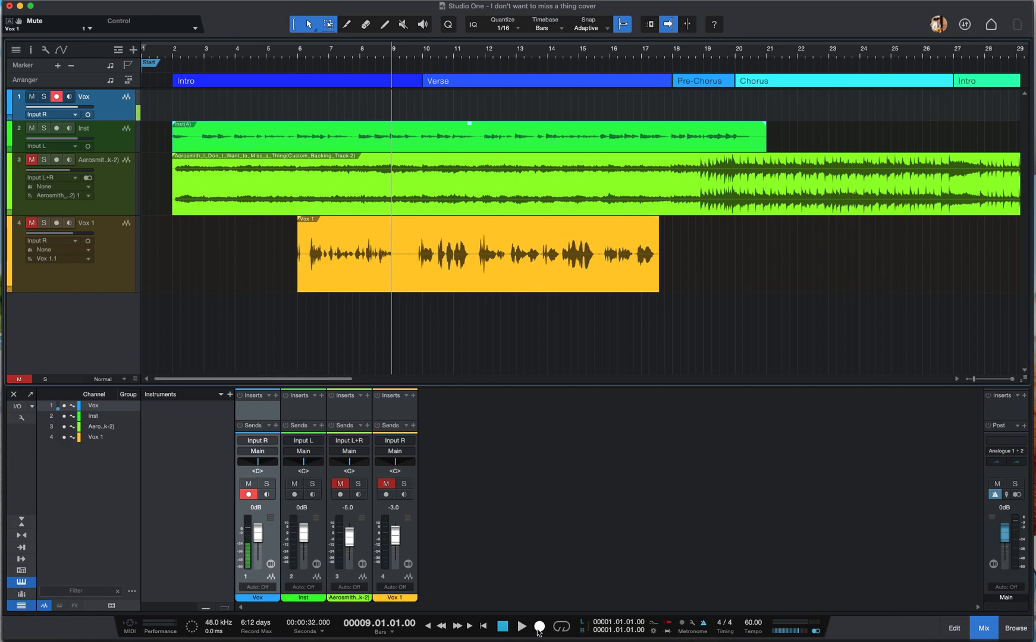
pyautogui.press('space')
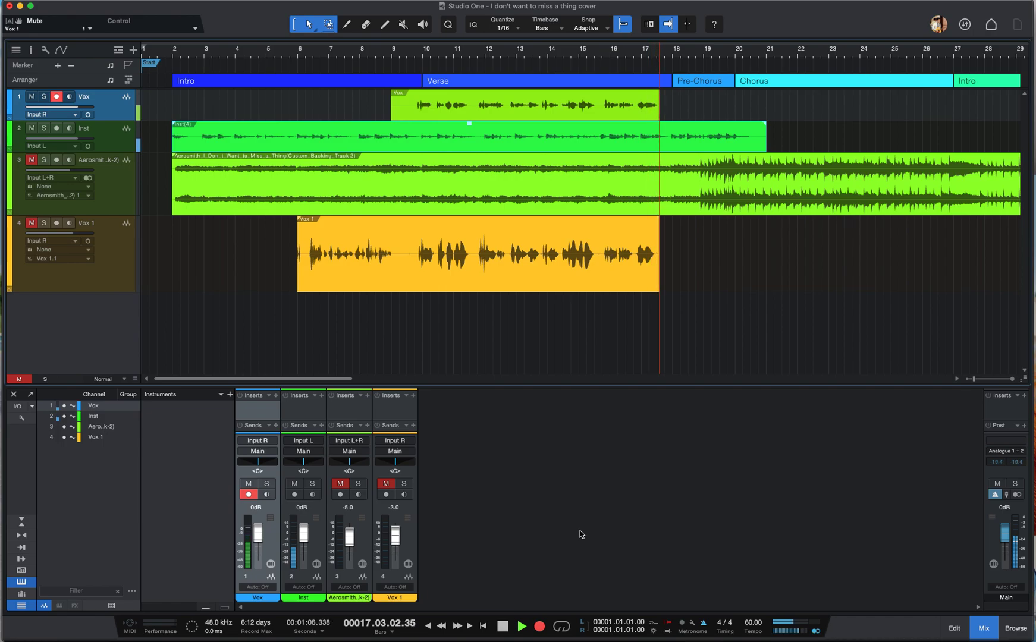
pyautogui.press('space')
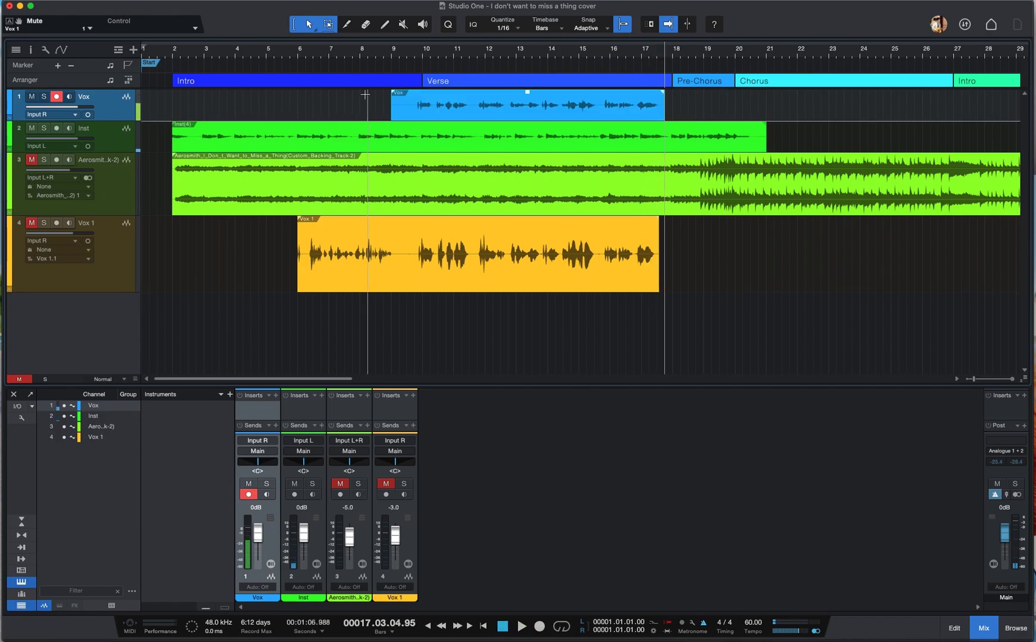
# Listen to the recorded Vox take together with the Inst track from about bar 9 until late in bar 17.
pyautogui.click(402, 55)
pyautogui.press('space')
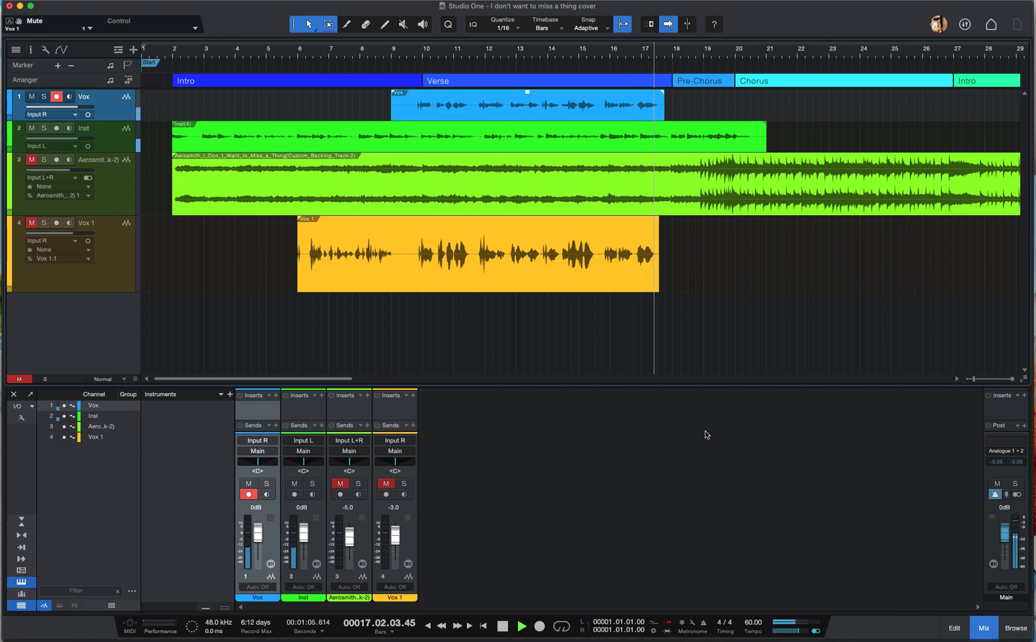
pyautogui.press('space')
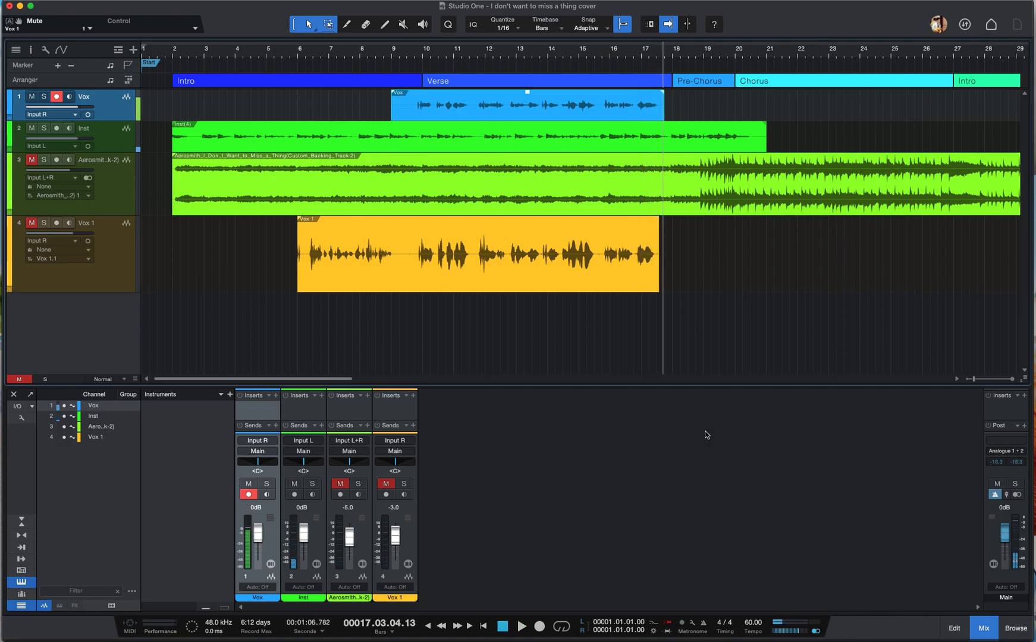